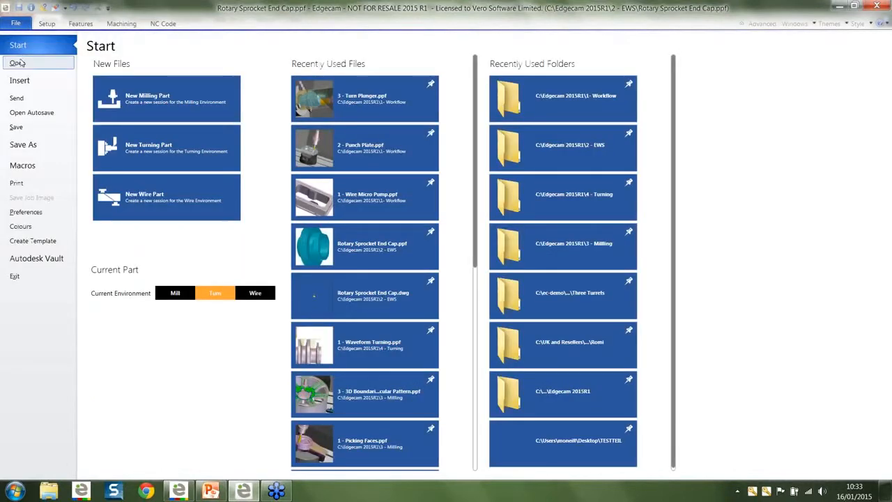
Open 4 - Rotary XC Milling.ppf from the 3 - Milling folder, discarding changes to the current part.
{"action": "left_click", "coordinate": [18, 63]}
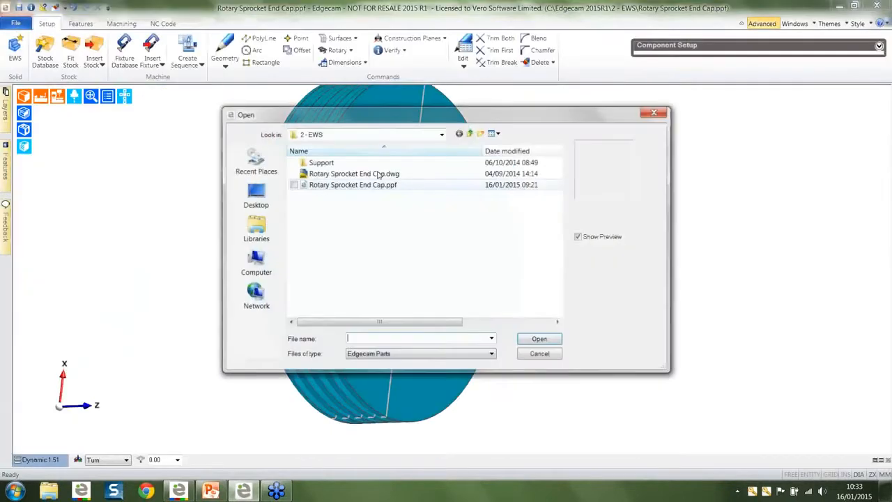
{"action": "left_click", "coordinate": [469, 132]}
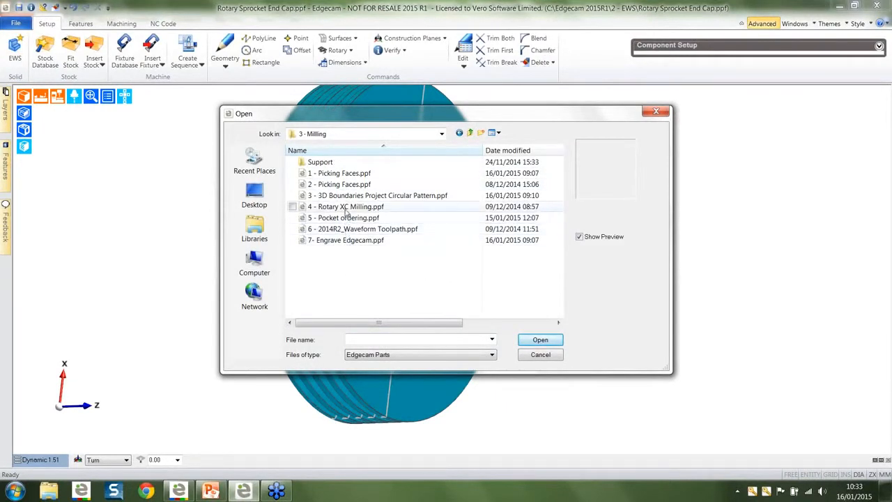
{"action": "left_click", "coordinate": [347, 208]}
{"action": "left_click", "coordinate": [533, 339]}
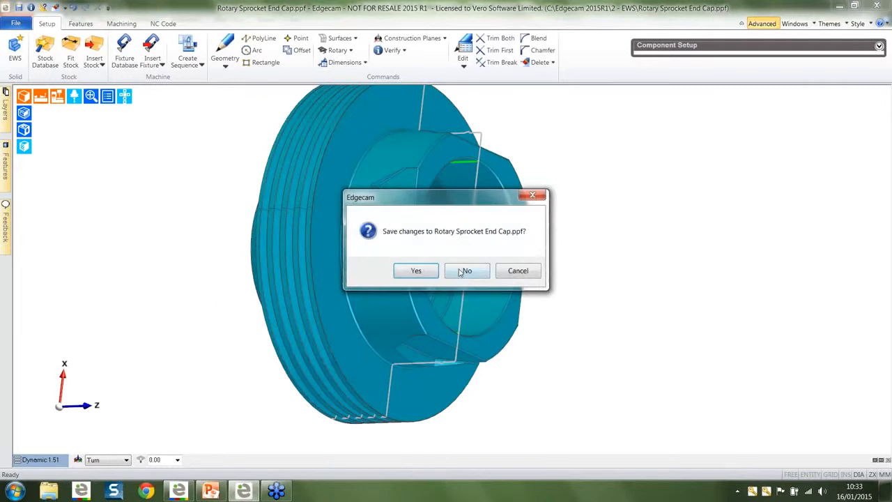
{"action": "left_click", "coordinate": [466, 270]}
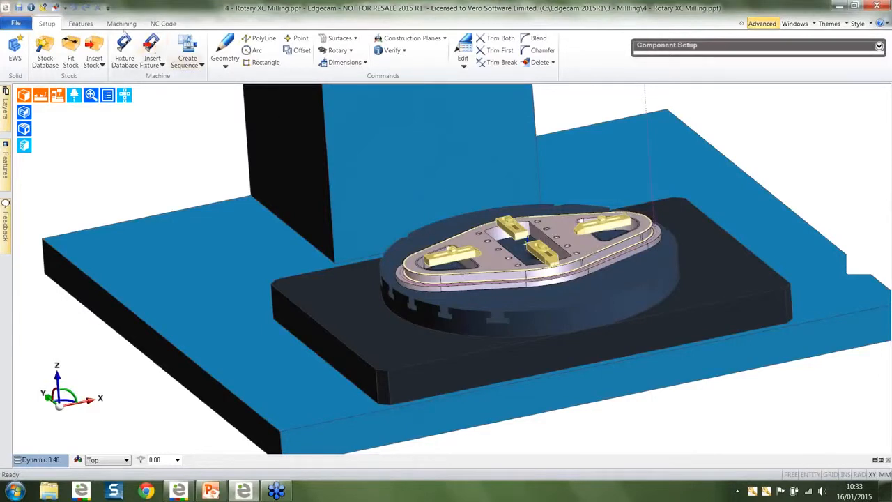
Preview the Profiling cycle of the machining sequence with the machine graphics displayed.
{"action": "left_click", "coordinate": [121, 23]}
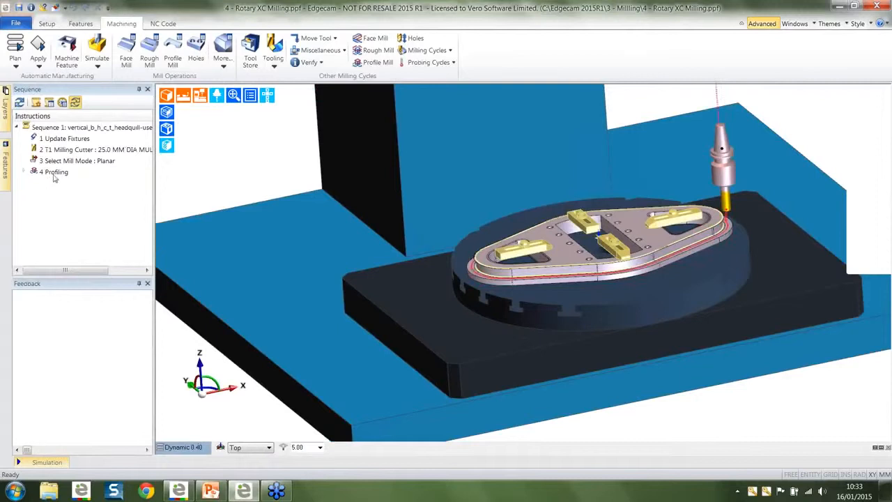
{"action": "right_click", "coordinate": [56, 172]}
{"action": "left_click", "coordinate": [76, 191]}
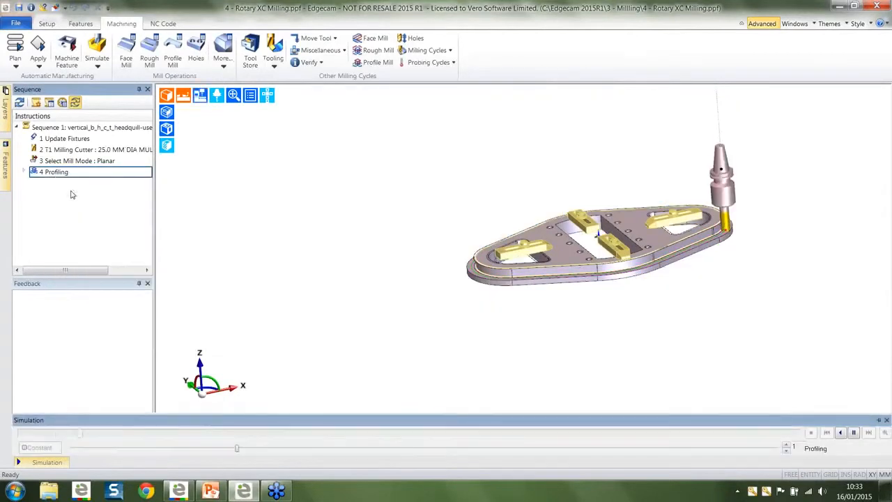
{"action": "left_click", "coordinate": [200, 97]}
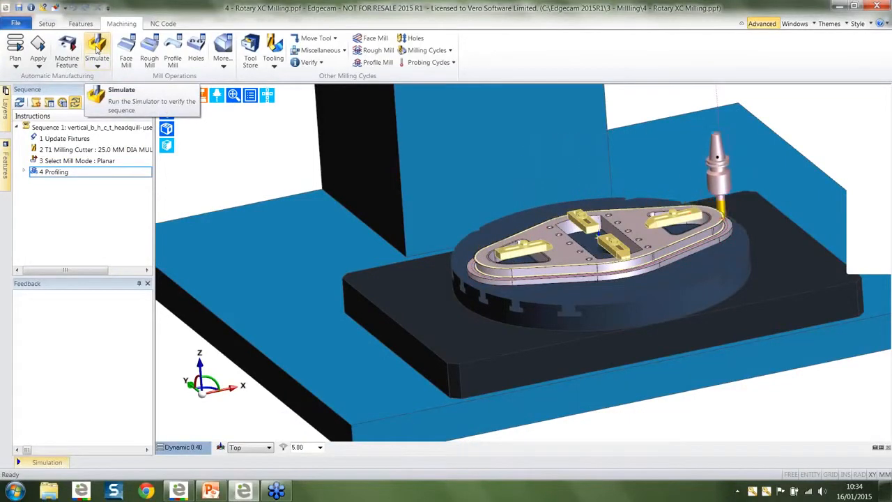
Launch the Simulator, enable Report Axis Overtravel in its machining options, and set the simulation to stop at axis overtravel.
{"action": "left_click", "coordinate": [97, 48]}
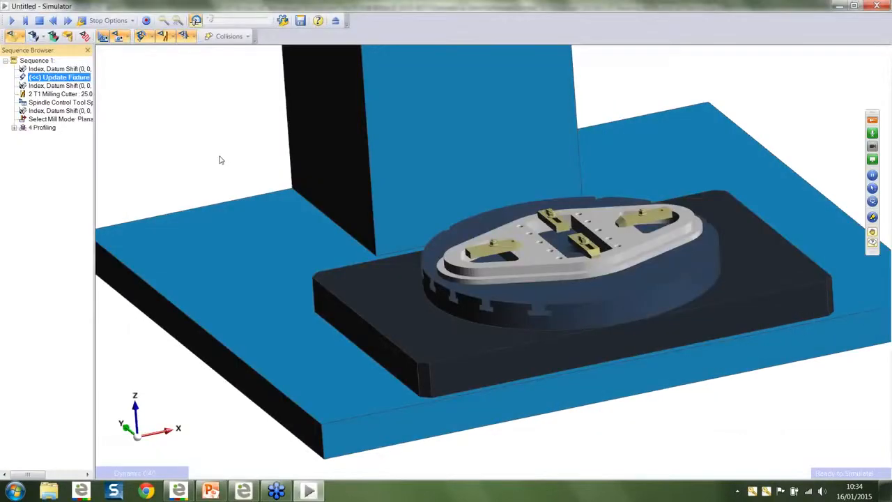
{"action": "right_click", "coordinate": [219, 159]}
{"action": "left_click", "coordinate": [259, 204]}
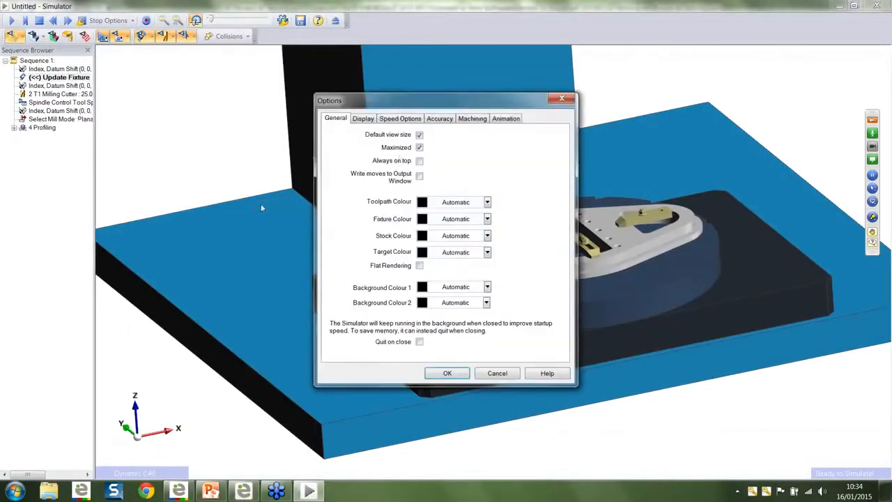
{"action": "left_click", "coordinate": [464, 120]}
{"action": "left_click", "coordinate": [419, 327]}
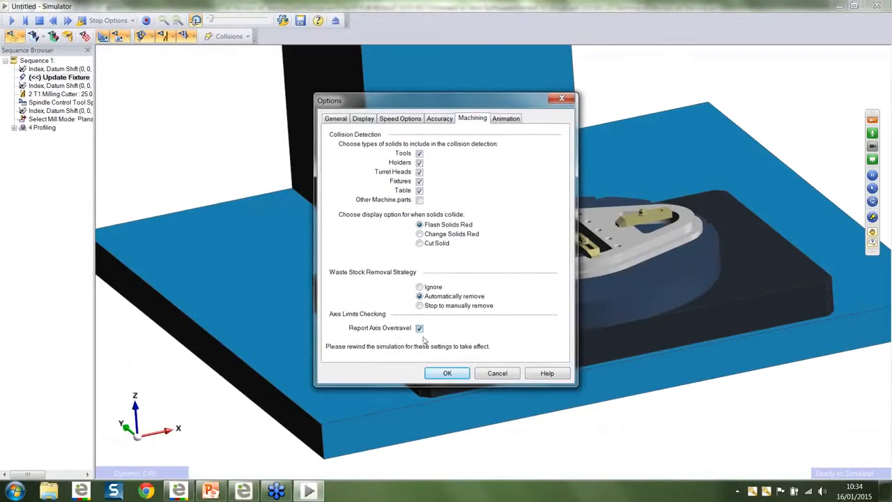
{"action": "left_click", "coordinate": [446, 373]}
{"action": "left_click", "coordinate": [130, 21]}
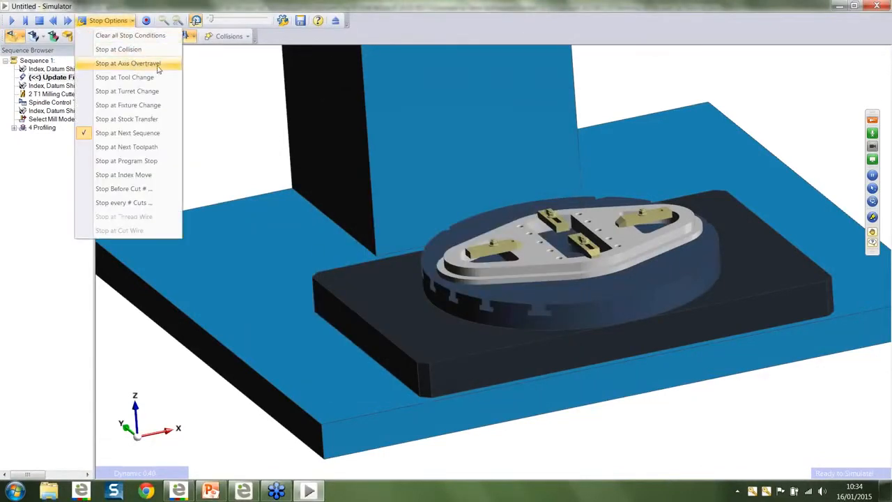
{"action": "left_click", "coordinate": [156, 67]}
Run the planar profiling simulation at a higher speed, continue past the overtravel stop, and return to Edgecam.
{"action": "left_click", "coordinate": [10, 20]}
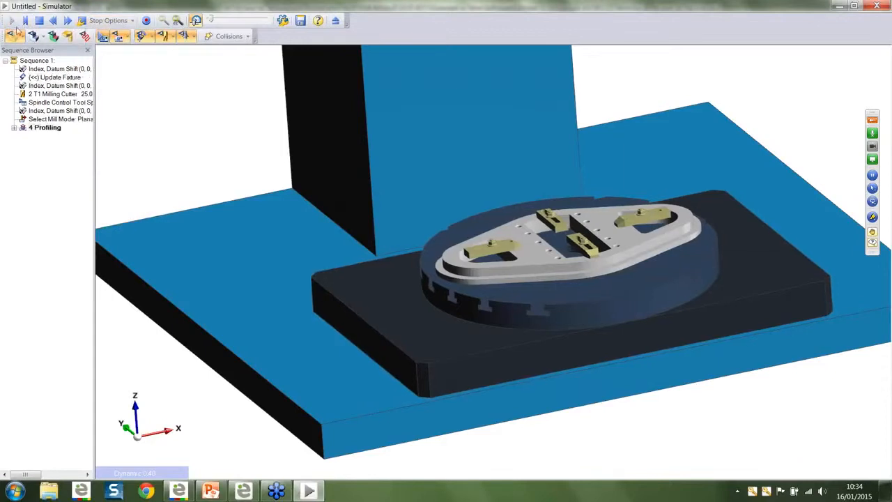
{"action": "left_click_drag", "start_coordinate": [222, 21], "coordinate": [249, 30]}
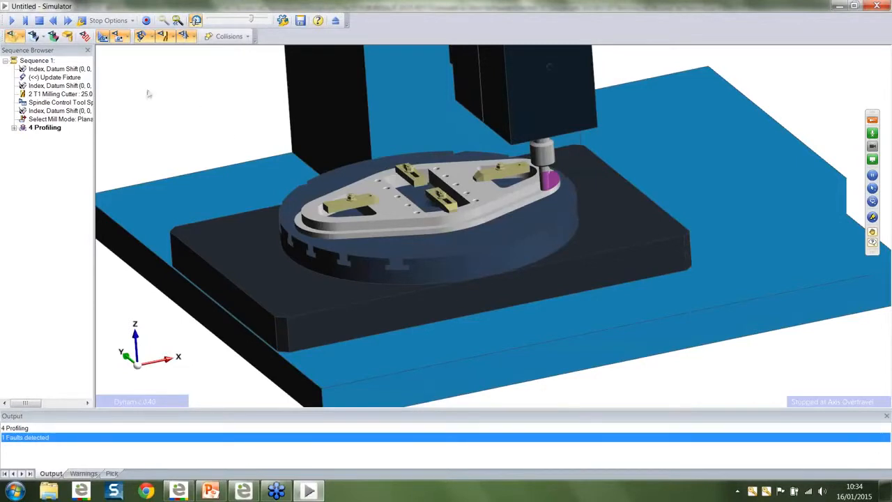
{"action": "left_click", "coordinate": [11, 21]}
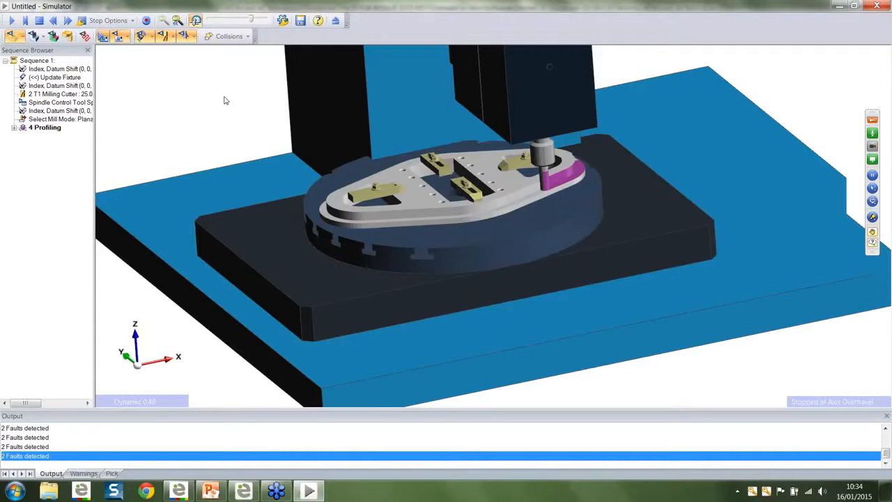
{"action": "left_click", "coordinate": [336, 21]}
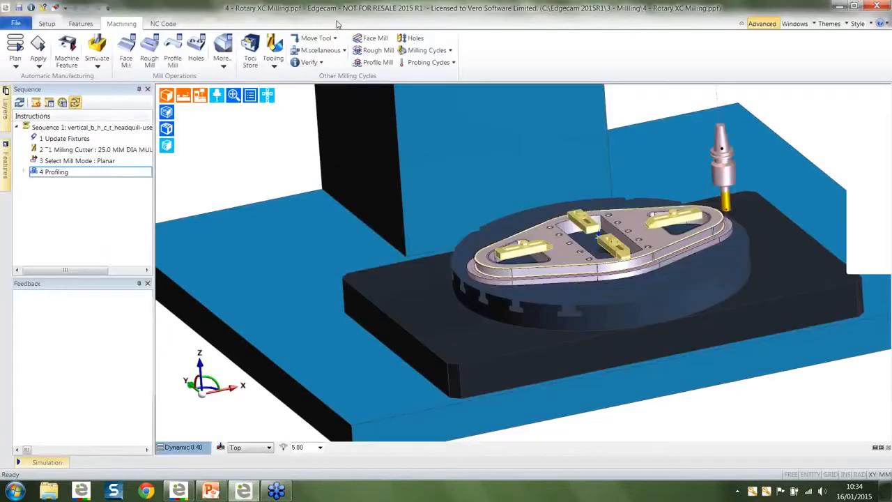
Change the Select Mill Mode instruction to Rotary with the active axis on Auto.
{"action": "double_click", "coordinate": [112, 161]}
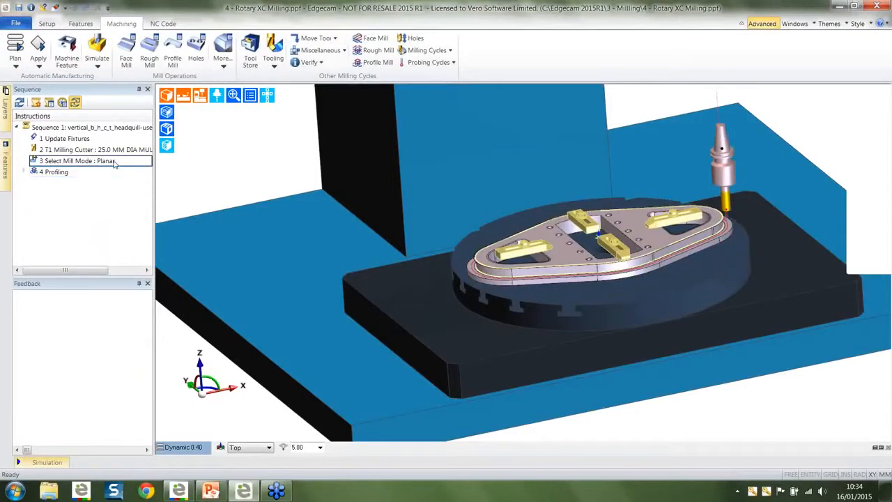
{"action": "left_click_drag", "start_coordinate": [170, 20], "coordinate": [331, 113]}
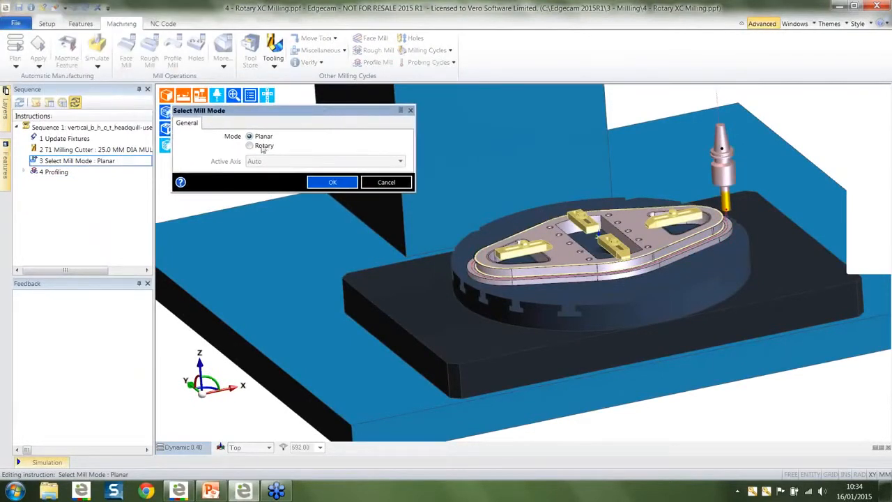
{"action": "left_click", "coordinate": [262, 147]}
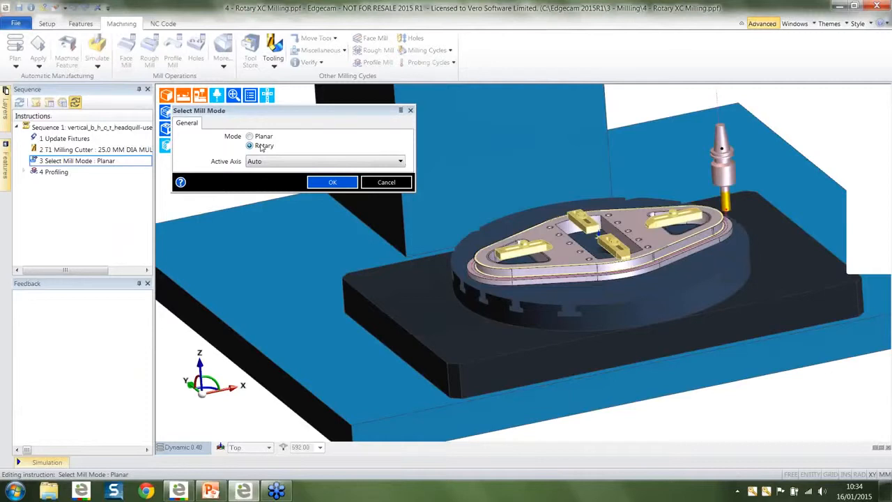
{"action": "left_click", "coordinate": [326, 184]}
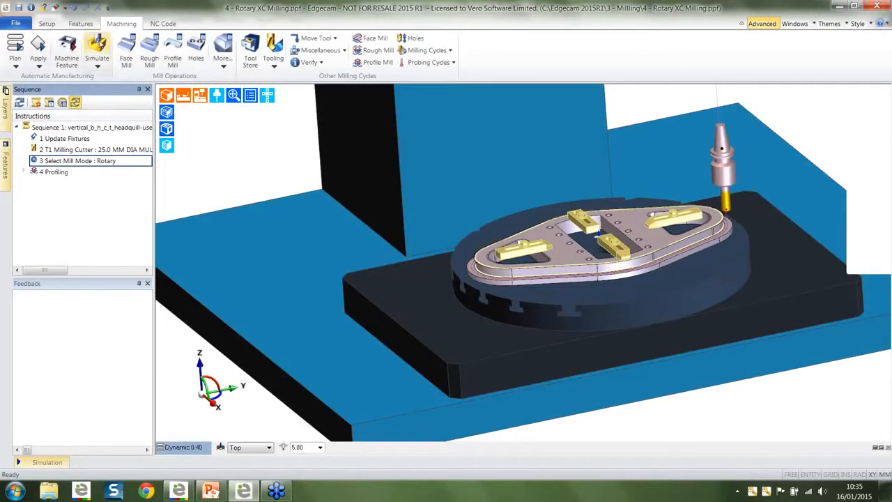
Simulate the rotary profiling to the end of the job and review the mill mode's Active Axis setting without changing it.
{"action": "left_click", "coordinate": [98, 51]}
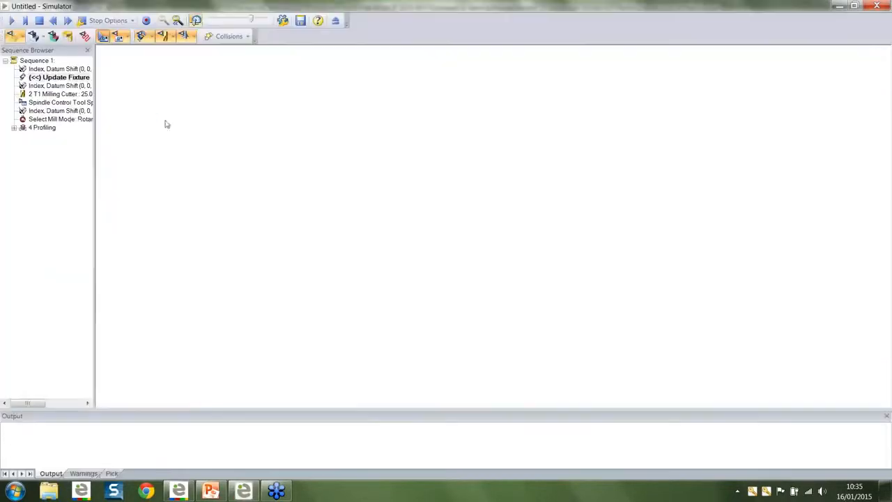
{"action": "left_click", "coordinate": [11, 21]}
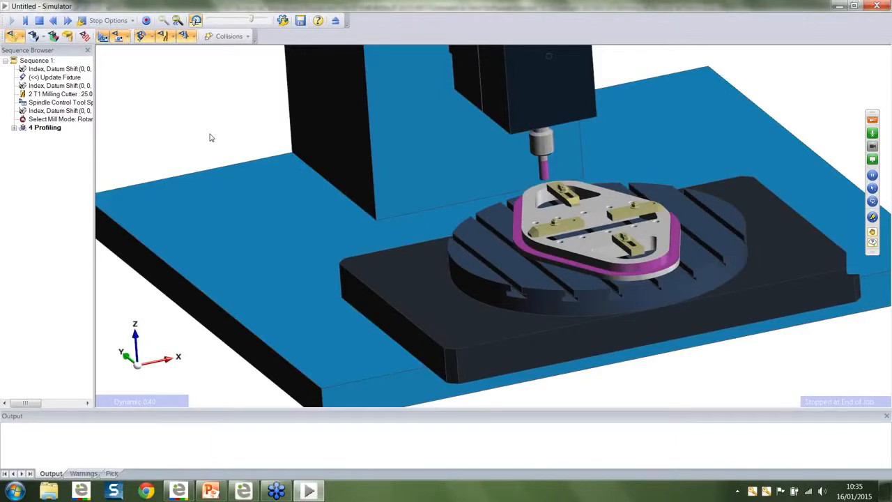
{"action": "left_click", "coordinate": [335, 20]}
{"action": "double_click", "coordinate": [98, 161]}
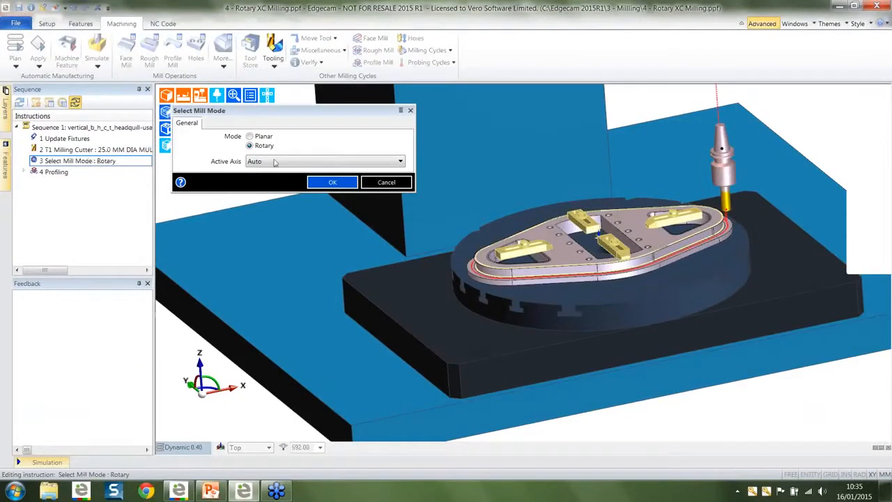
{"action": "left_click", "coordinate": [377, 184]}
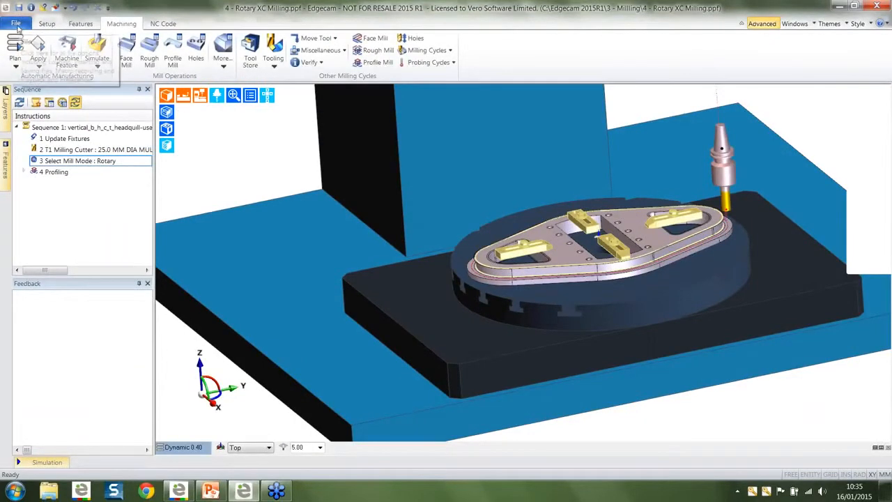
Open 7- Engrave Edgecam.ppf from the 3 - Milling folder, discarding changes to the rotary milling part.
{"action": "left_click", "coordinate": [16, 24]}
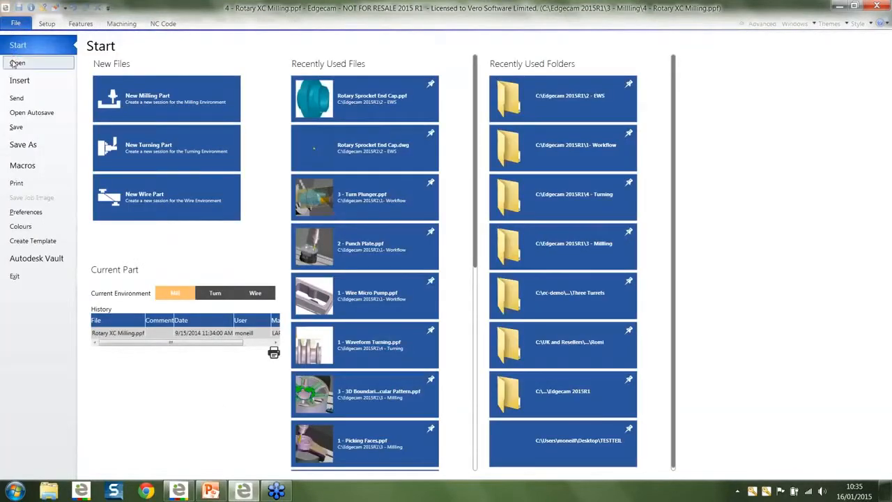
{"action": "left_click", "coordinate": [17, 62]}
{"action": "left_click", "coordinate": [323, 241]}
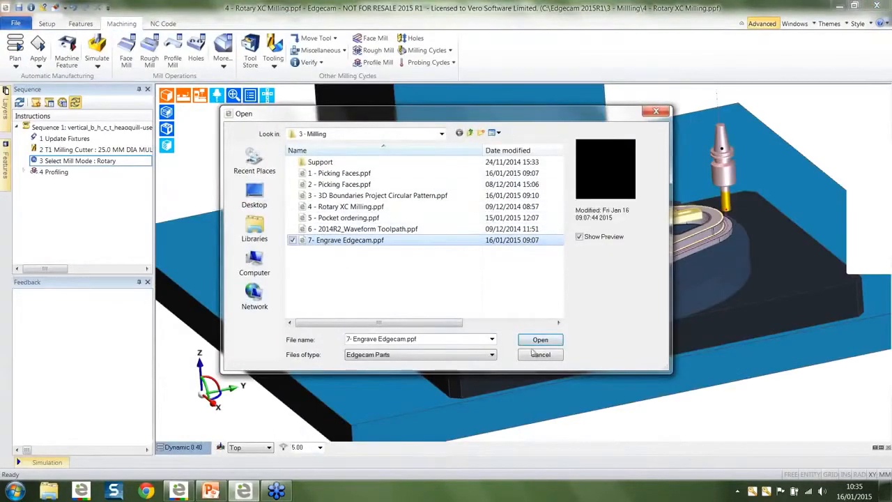
{"action": "left_click", "coordinate": [539, 340]}
{"action": "left_click", "coordinate": [460, 274]}
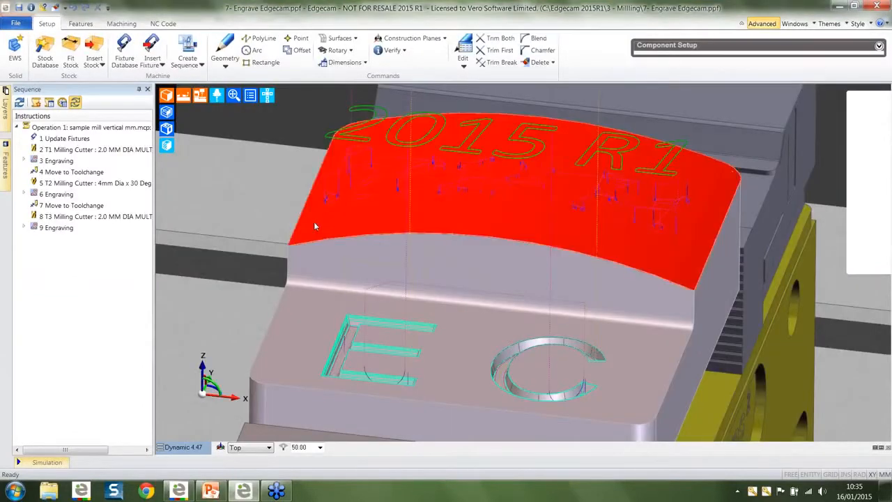
Examine the engraved 2015 R1 text and the letters E and C, and turn off the Advanced commands.
{"action": "scroll", "coordinate": [314, 222], "scroll_direction": "down", "scroll_amount": 5}
{"action": "middle_click_drag", "start_coordinate": [346, 218], "coordinate": [301, 172]}
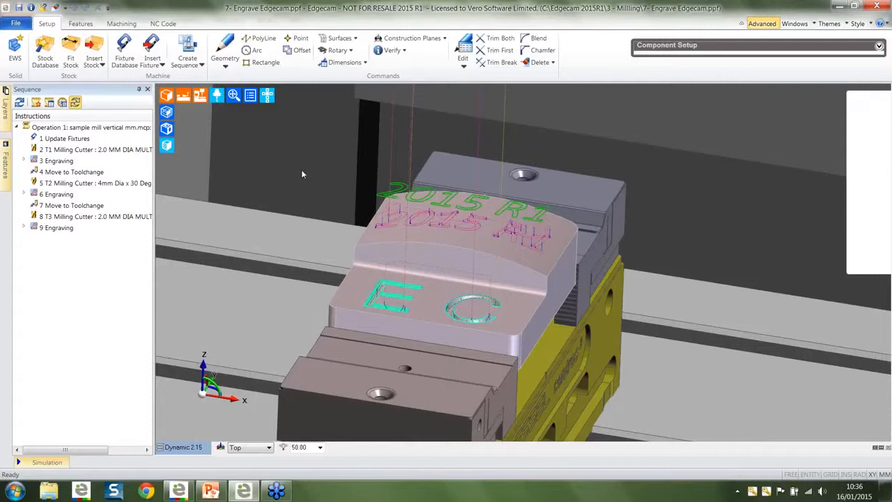
{"action": "scroll", "coordinate": [443, 237], "scroll_direction": "up", "scroll_amount": 5}
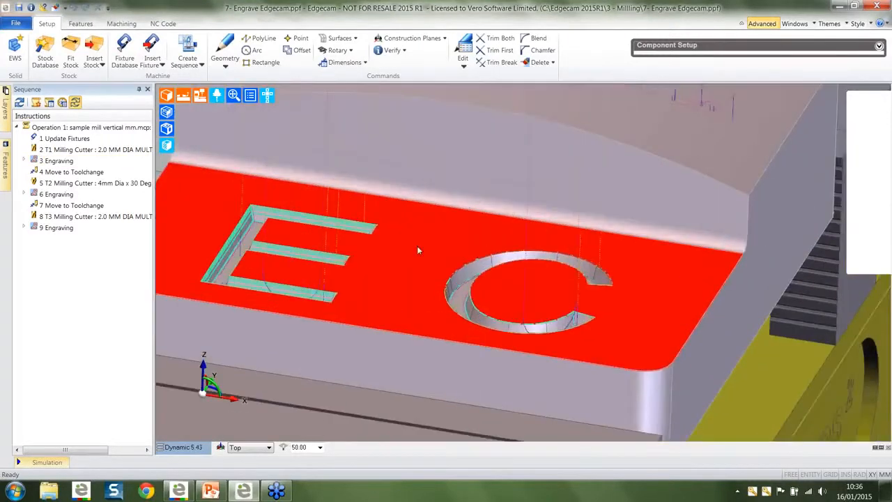
{"action": "scroll", "coordinate": [418, 250], "scroll_direction": "up", "scroll_amount": 5}
{"action": "middle_click_drag", "start_coordinate": [526, 249], "coordinate": [525, 214]}
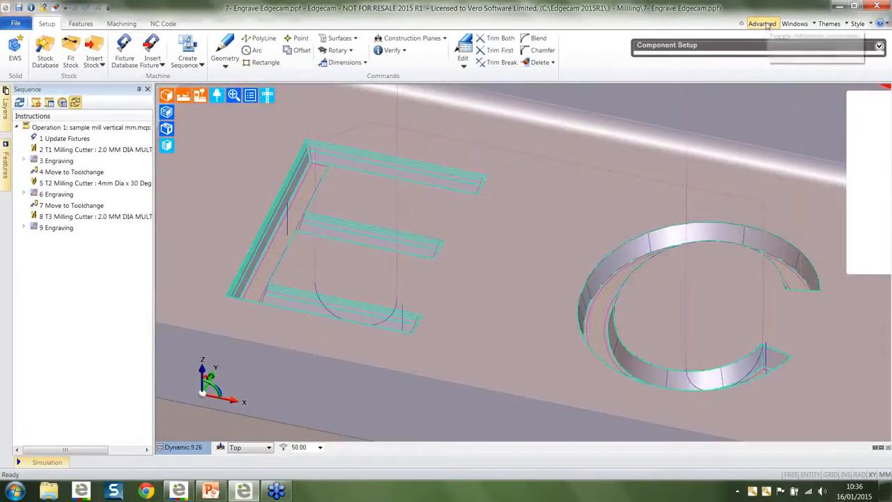
{"action": "left_click", "coordinate": [764, 24]}
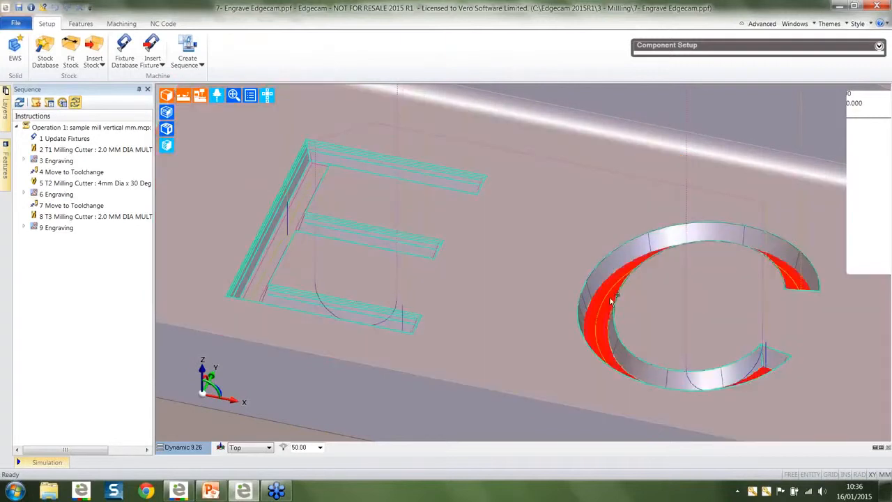
Review the general settings of Engraving instructions 3 and 6, cancelling each dialog without changes.
{"action": "mouse_move", "coordinate": [611, 301]}
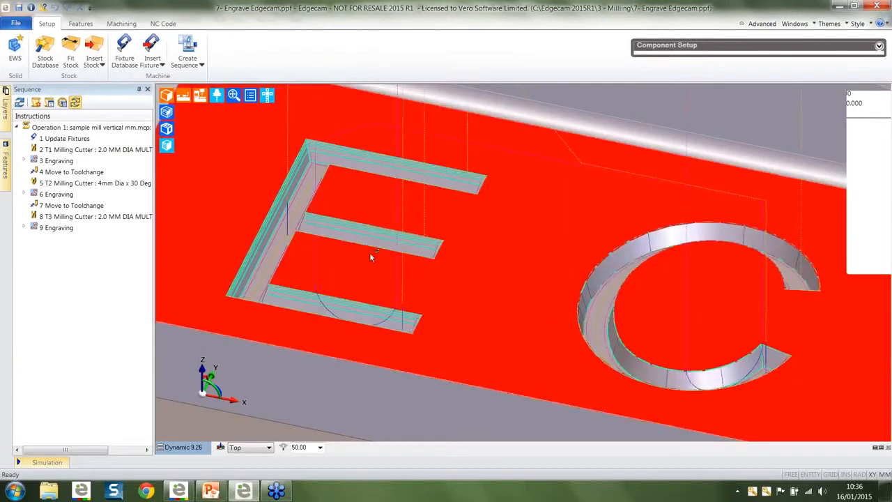
{"action": "double_click", "coordinate": [63, 161]}
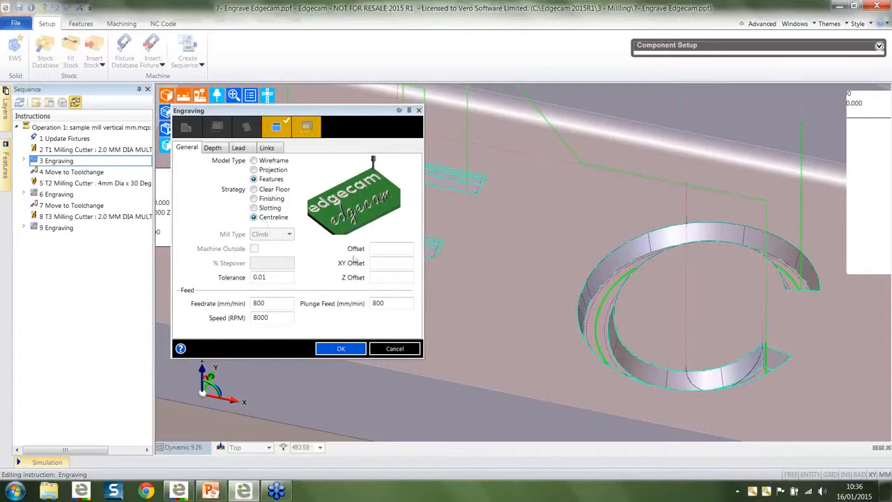
{"action": "left_click", "coordinate": [405, 351]}
{"action": "double_click", "coordinate": [149, 196]}
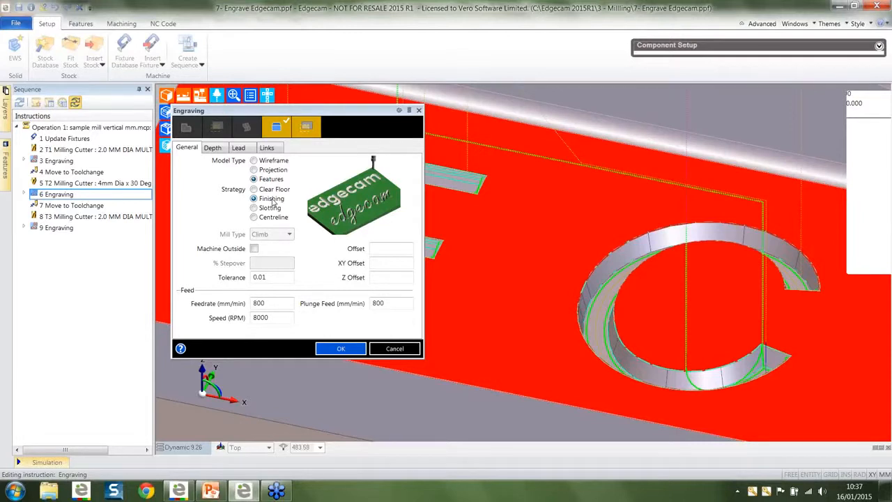
{"action": "left_click", "coordinate": [393, 349]}
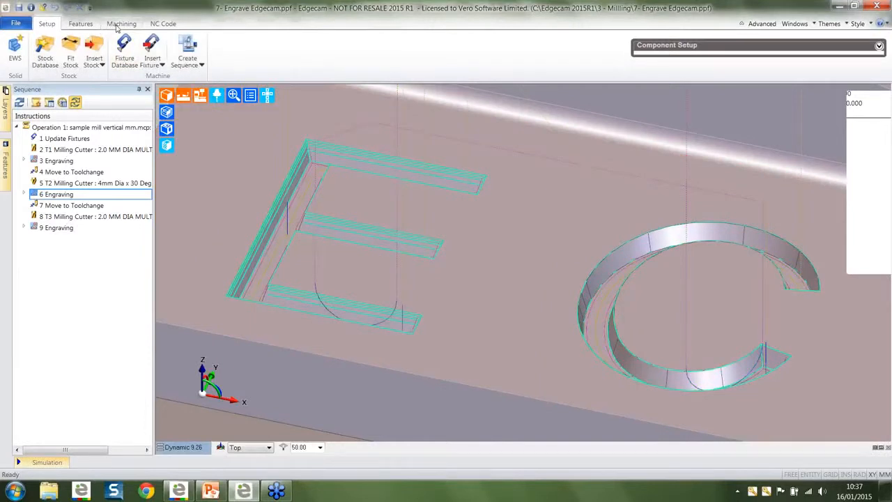
Start the machine simulation of the engraving with the machine and fixtures hidden and the output log closed.
{"action": "left_click", "coordinate": [119, 24]}
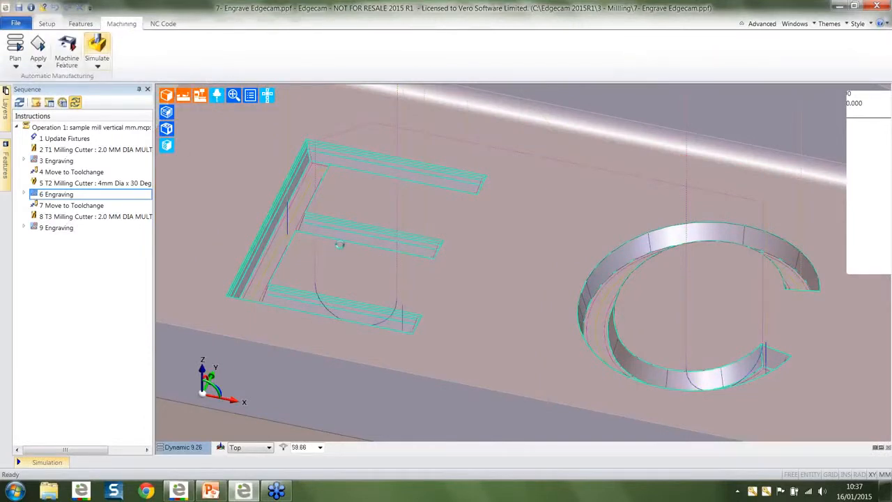
{"action": "left_click", "coordinate": [97, 49]}
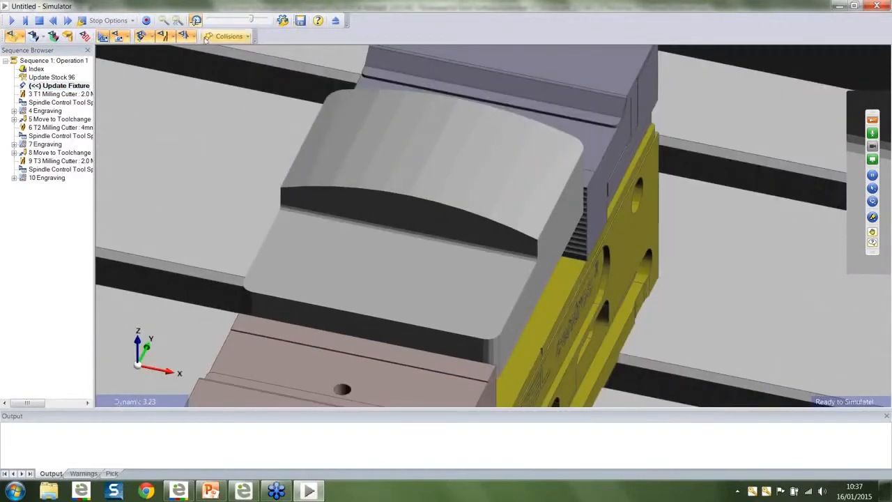
{"action": "left_click", "coordinate": [102, 37]}
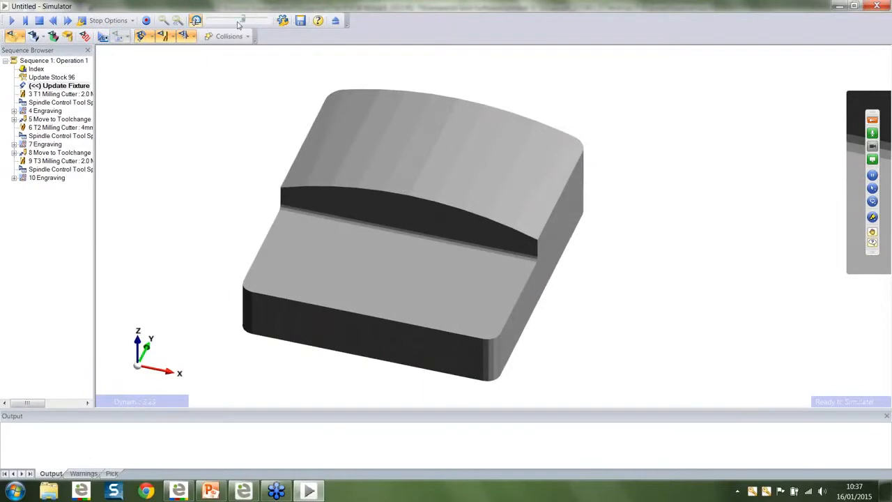
{"action": "left_click", "coordinate": [9, 21]}
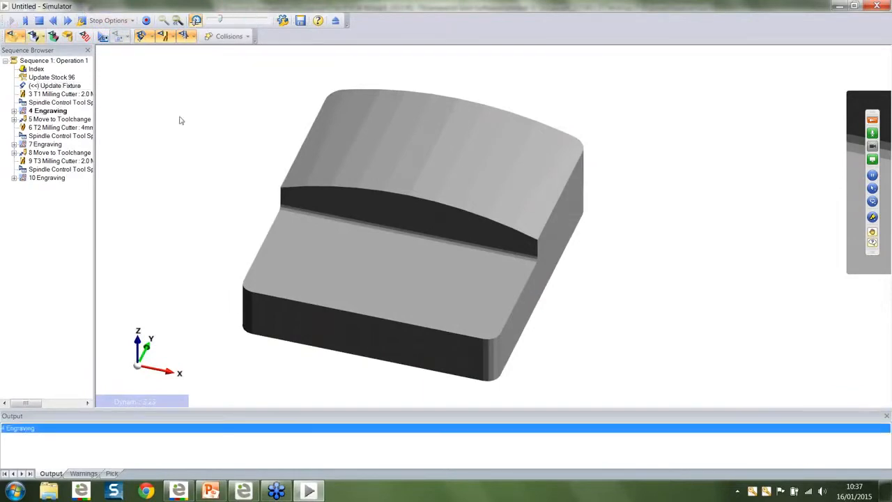
{"action": "left_click", "coordinate": [888, 417]}
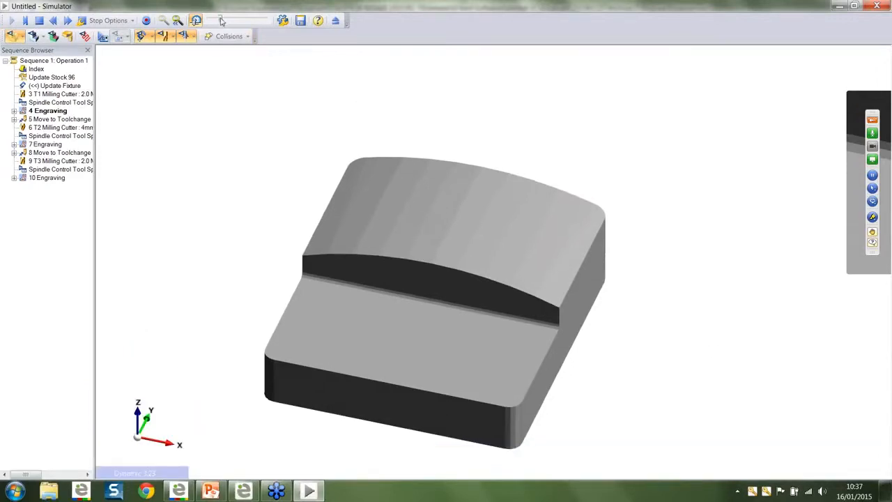
Watch the letters E and C being engraved at varying playback speeds, close up for instruction 7, and exit the Simulator.
{"action": "left_click_drag", "start_coordinate": [245, 20], "coordinate": [221, 25]}
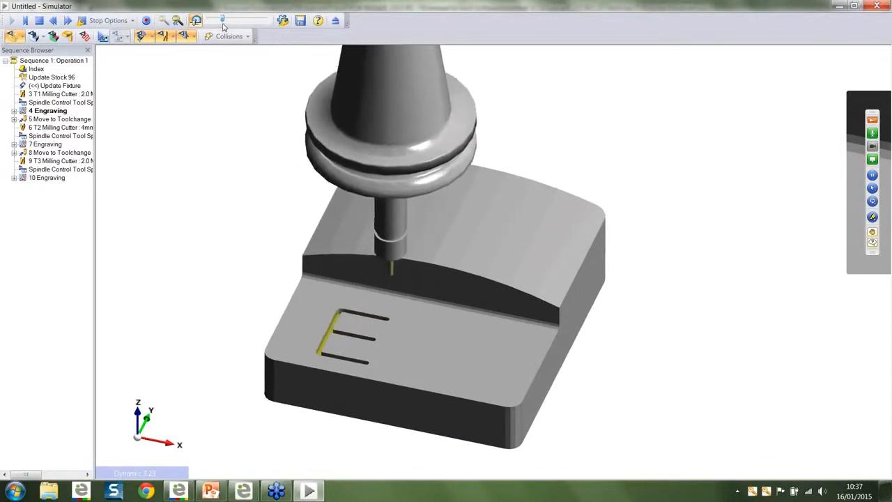
{"action": "left_click_drag", "start_coordinate": [221, 26], "coordinate": [225, 26]}
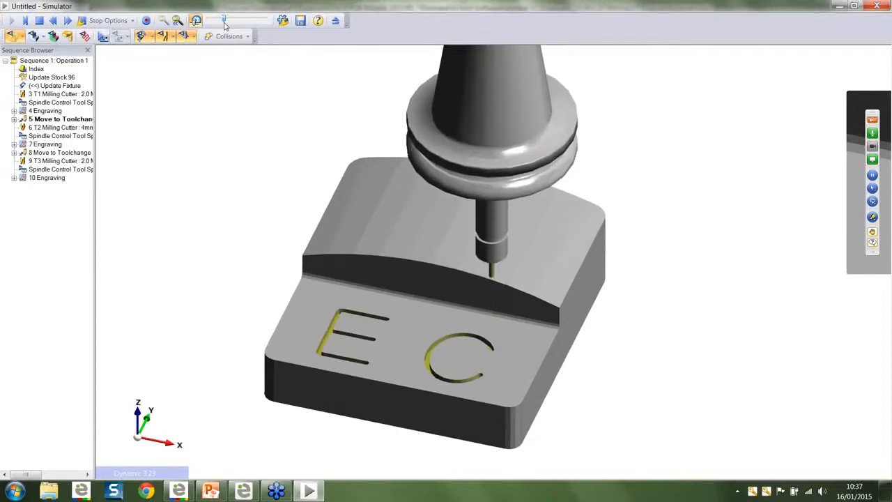
{"action": "left_click_drag", "start_coordinate": [225, 26], "coordinate": [240, 25]}
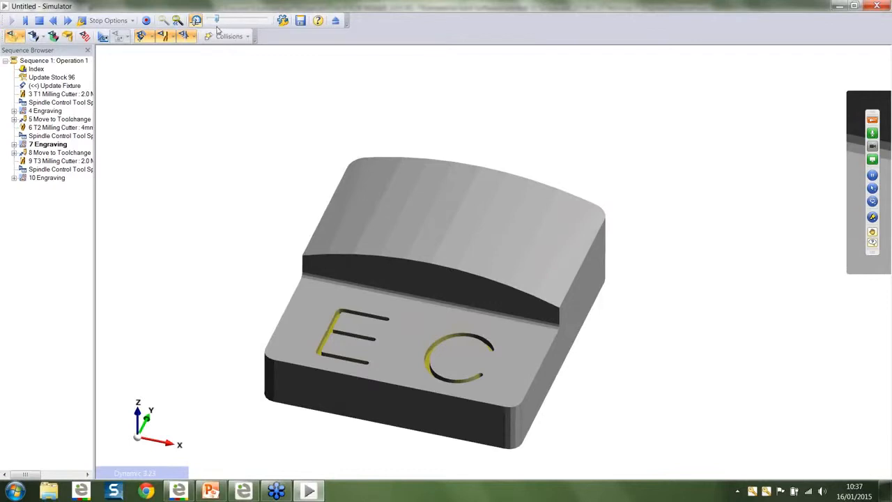
{"action": "scroll", "coordinate": [364, 264], "scroll_direction": "up", "scroll_amount": 8}
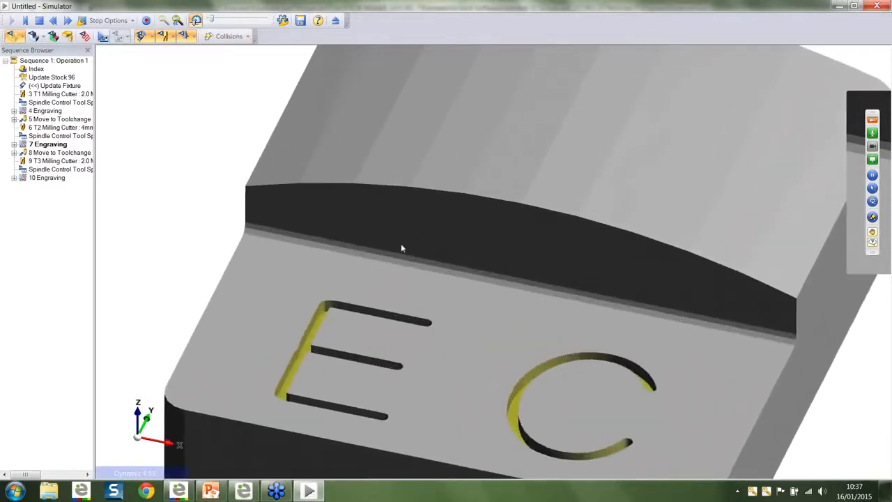
{"action": "middle_click_drag", "start_coordinate": [415, 222], "coordinate": [425, 125]}
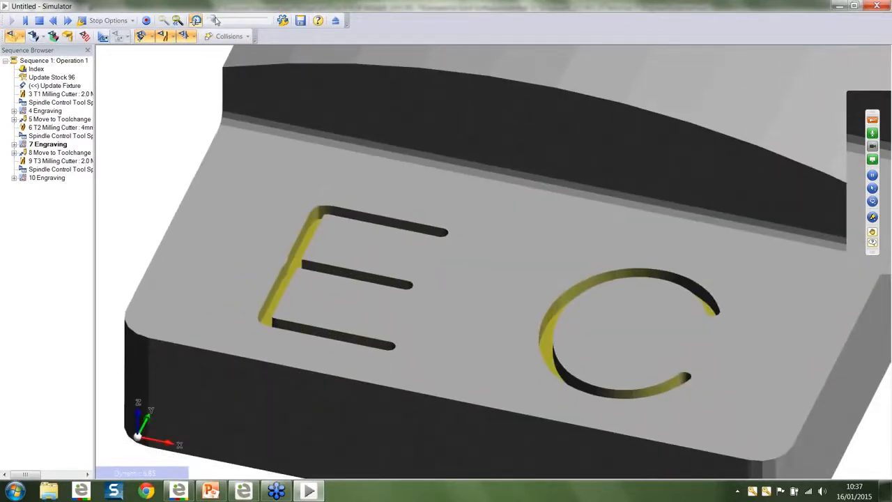
{"action": "left_click_drag", "start_coordinate": [236, 22], "coordinate": [207, 25]}
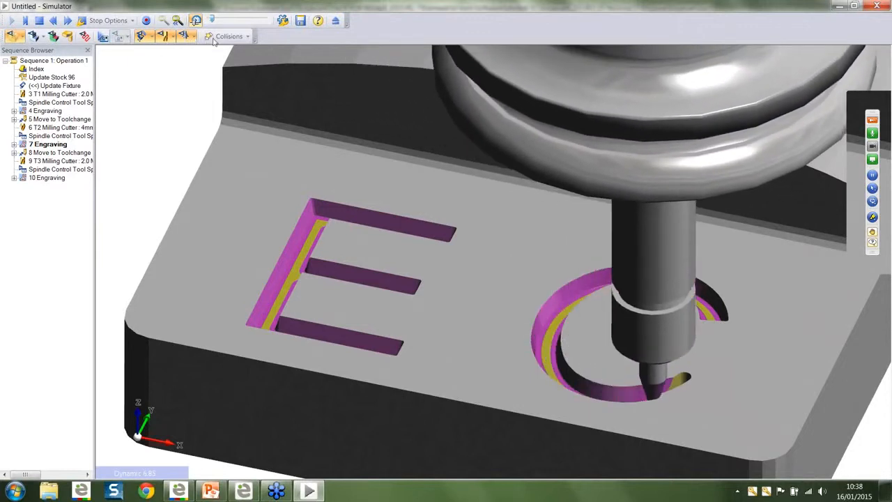
{"action": "left_click", "coordinate": [336, 20]}
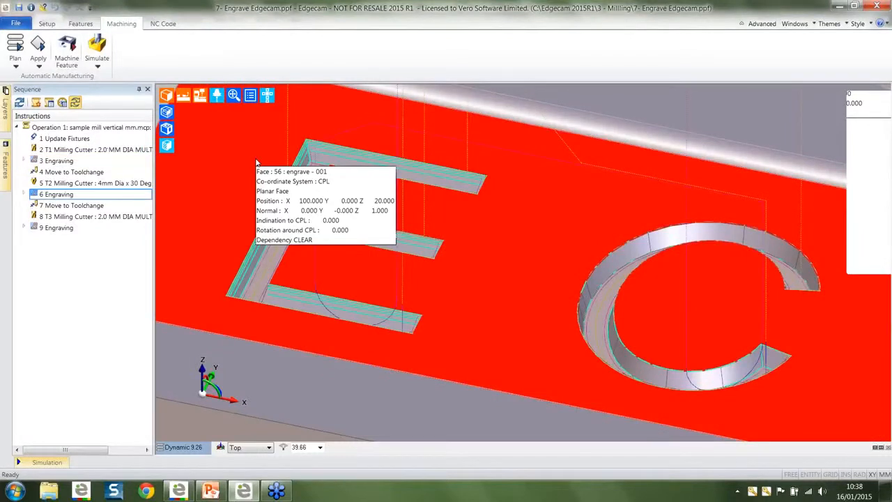
Open the part file 5 - Pocket ordering.ppf.
{"action": "left_click", "coordinate": [15, 24]}
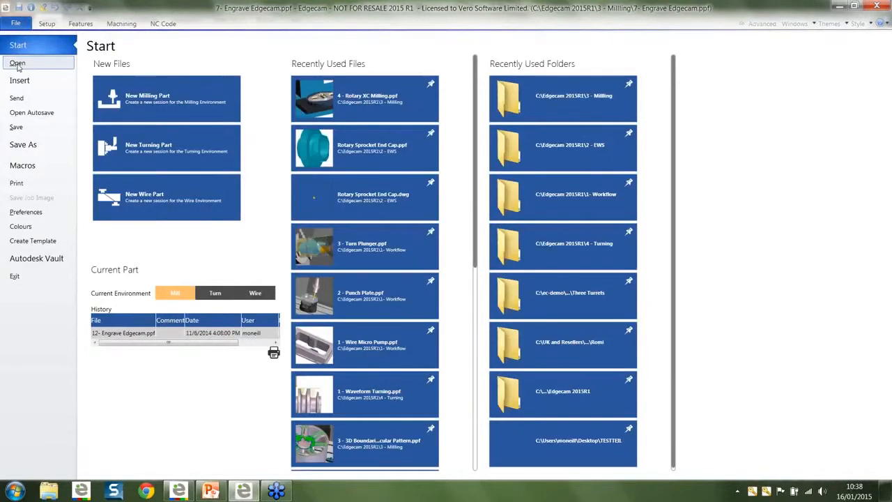
{"action": "left_click", "coordinate": [17, 63]}
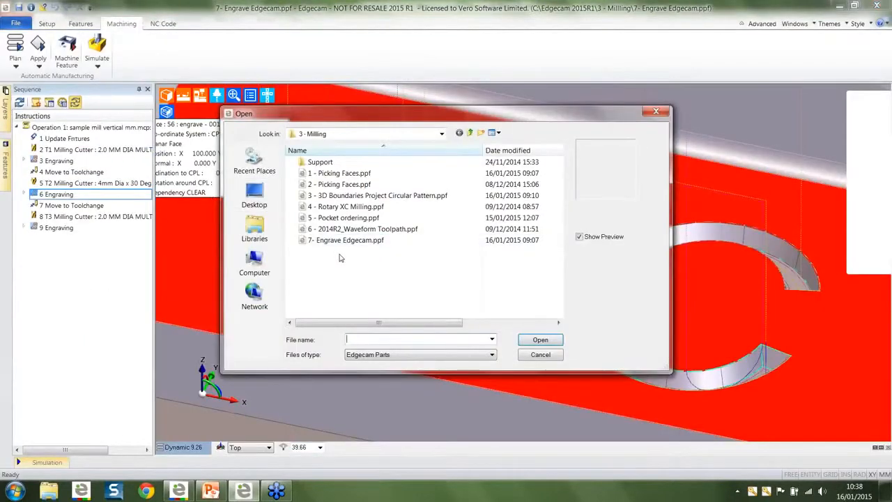
{"action": "left_click", "coordinate": [348, 218]}
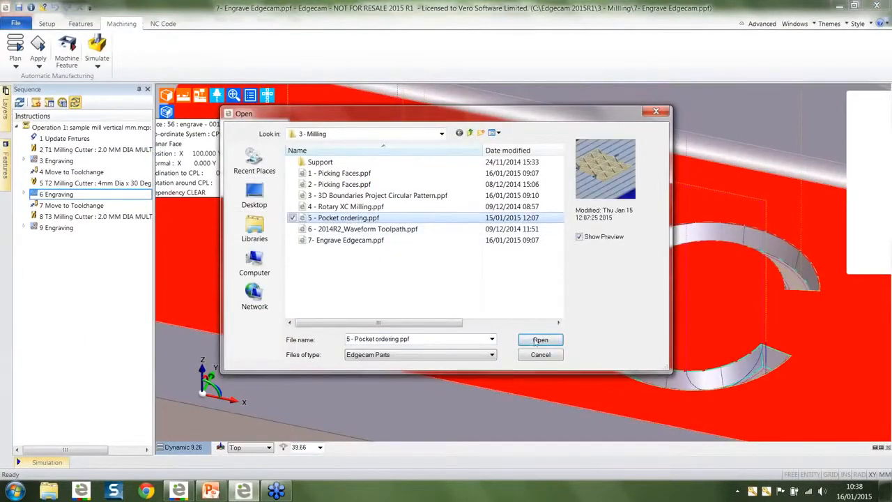
{"action": "left_click", "coordinate": [540, 340]}
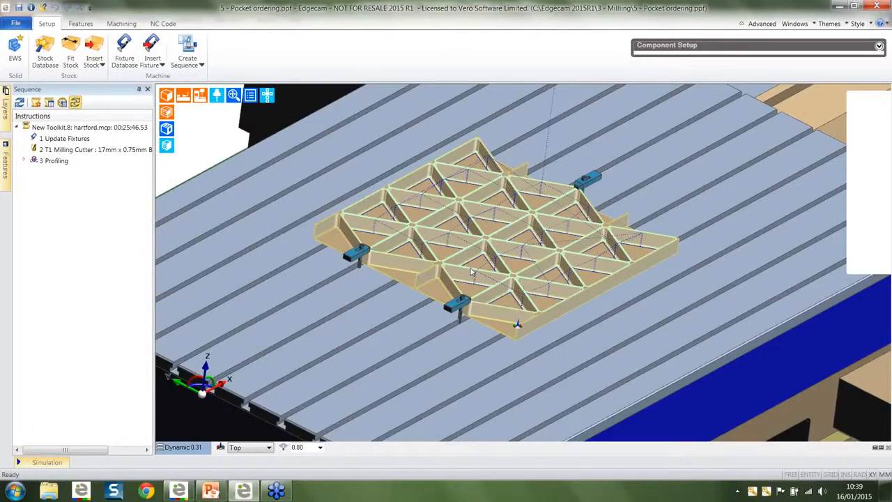
Simulate Profiling instruction 3 to review the order in which the triangular pockets are cut.
{"action": "right_click", "coordinate": [54, 162]}
{"action": "left_click", "coordinate": [74, 183]}
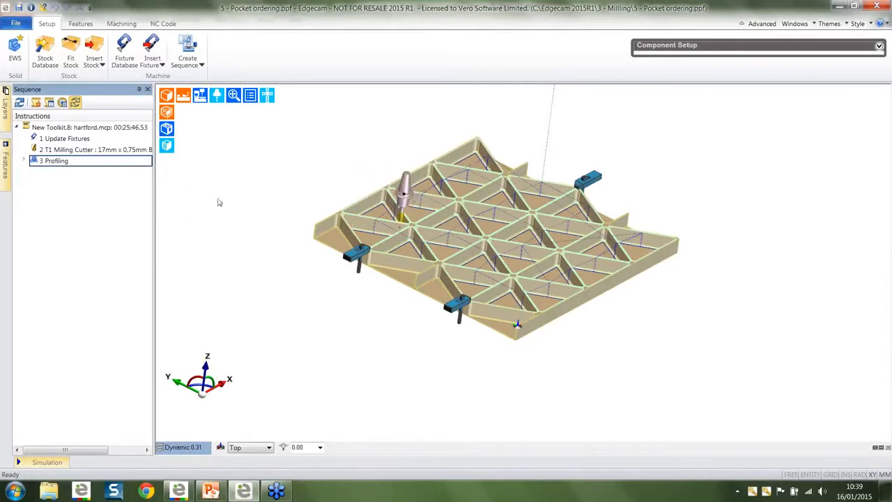
{"action": "scroll", "coordinate": [255, 215], "scroll_direction": "up", "scroll_amount": 6}
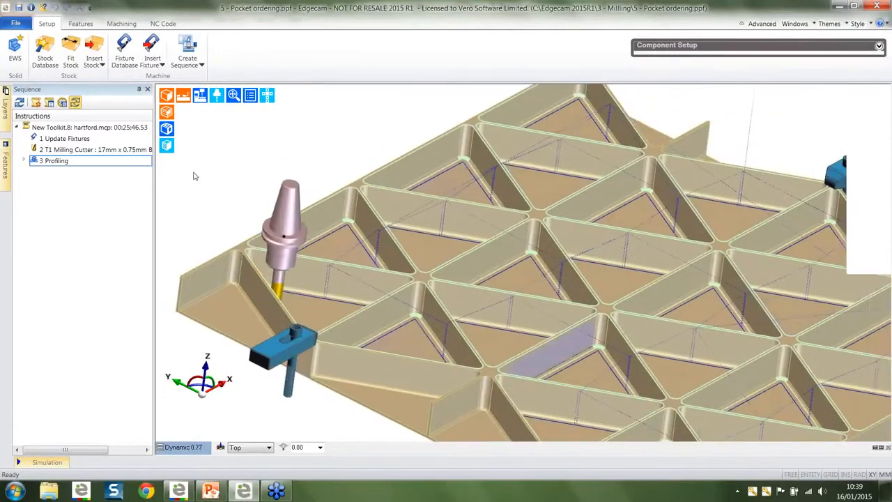
{"action": "scroll", "coordinate": [194, 176], "scroll_direction": "down", "scroll_amount": 6}
Set the Optimise Path of Profiling instruction 3 to X Lace with a Lace Bandwidth of 80.
{"action": "double_click", "coordinate": [90, 162]}
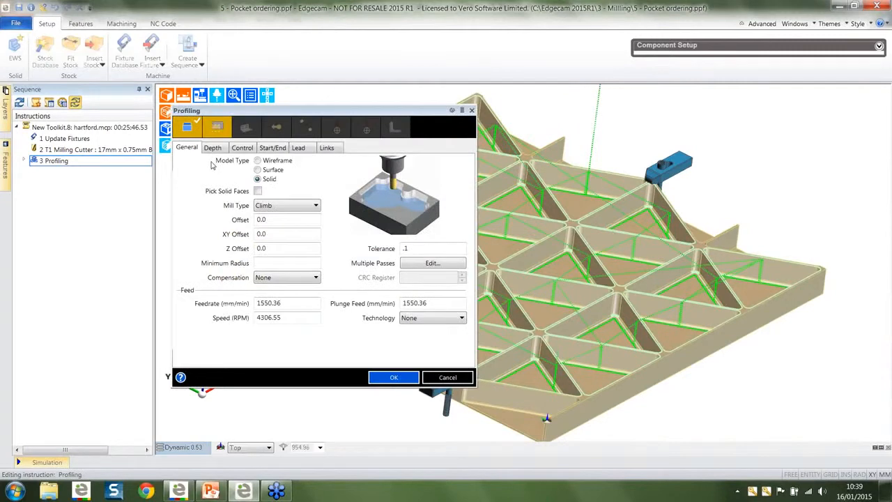
{"action": "left_click", "coordinate": [244, 148]}
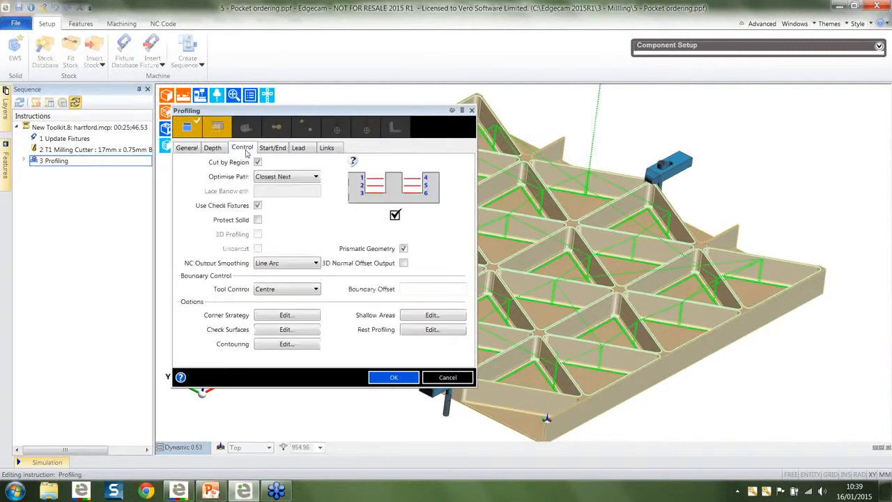
{"action": "left_click", "coordinate": [272, 178]}
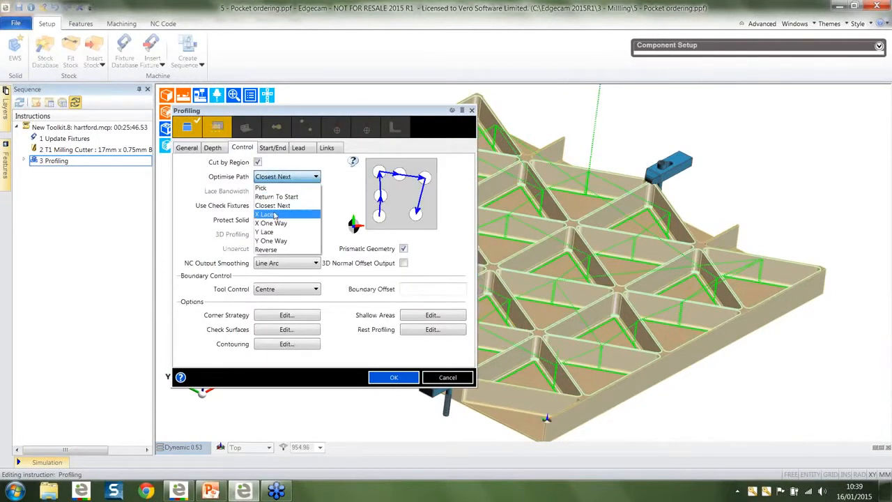
{"action": "left_click", "coordinate": [274, 215]}
{"action": "left_click", "coordinate": [272, 190]}
{"action": "type", "text": "80"}
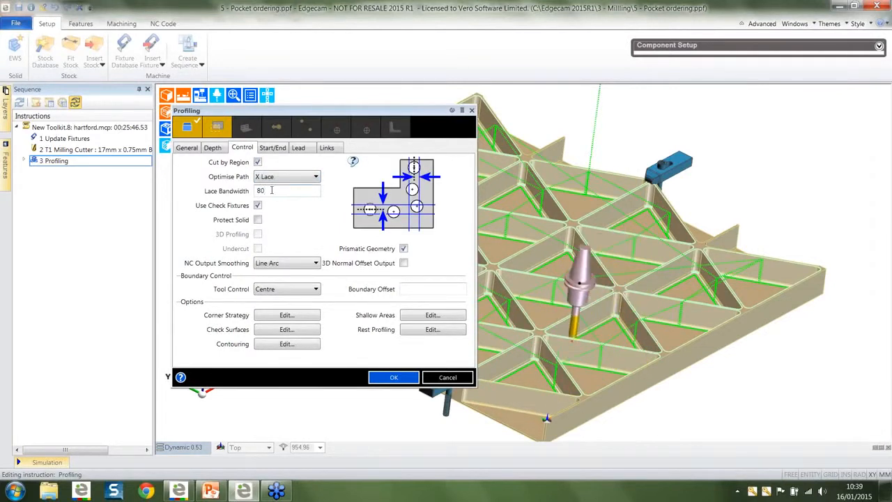
{"action": "left_click", "coordinate": [392, 379]}
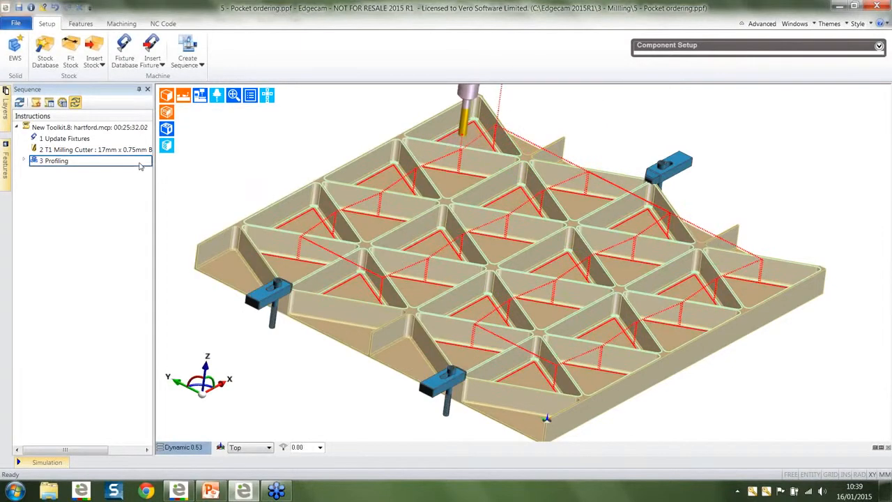
Simulate the X Lace profiling path and review its Optimise Path and Lace Bandwidth settings, cancelling without changes.
{"action": "right_click", "coordinate": [135, 161]}
{"action": "left_click", "coordinate": [168, 179]}
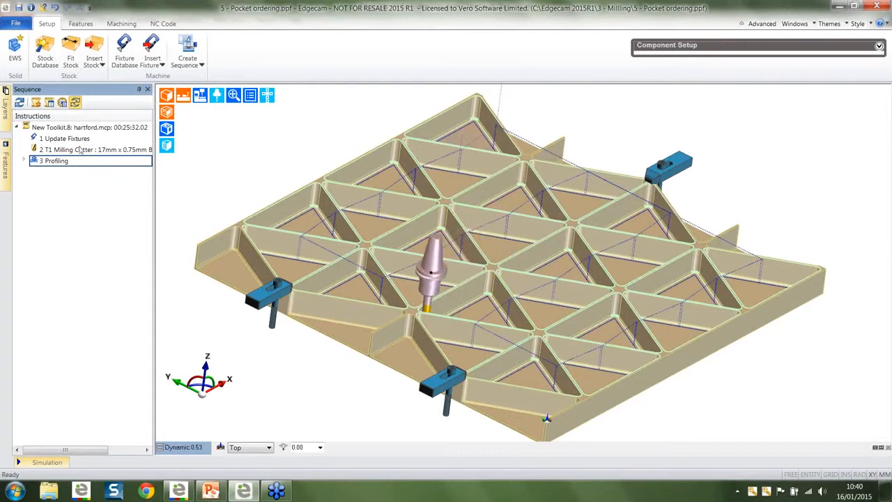
{"action": "double_click", "coordinate": [80, 163]}
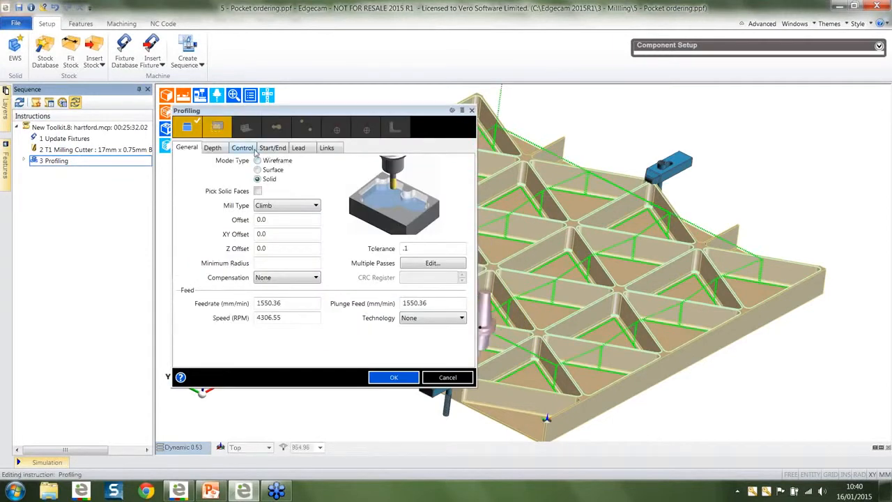
{"action": "left_click", "coordinate": [254, 151]}
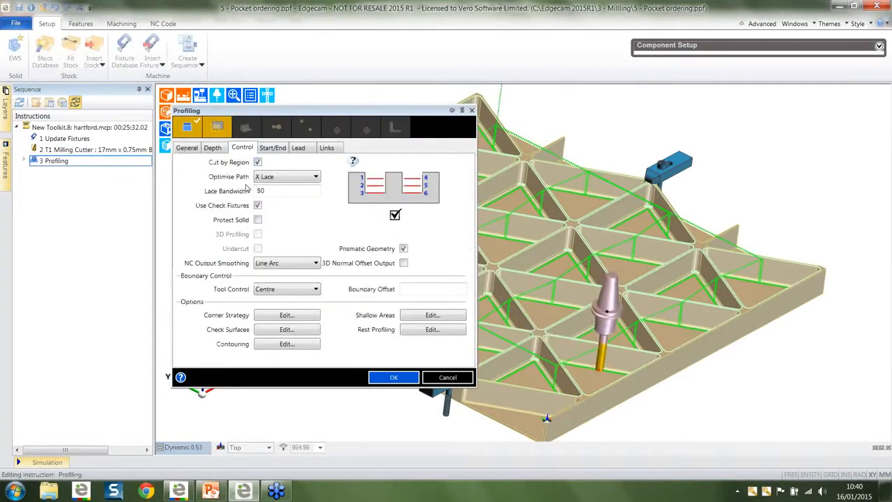
{"action": "left_click", "coordinate": [448, 377]}
Open 1 - Picking Faces.ppf, discarding the changes to the pocket ordering part.
{"action": "left_click", "coordinate": [12, 26]}
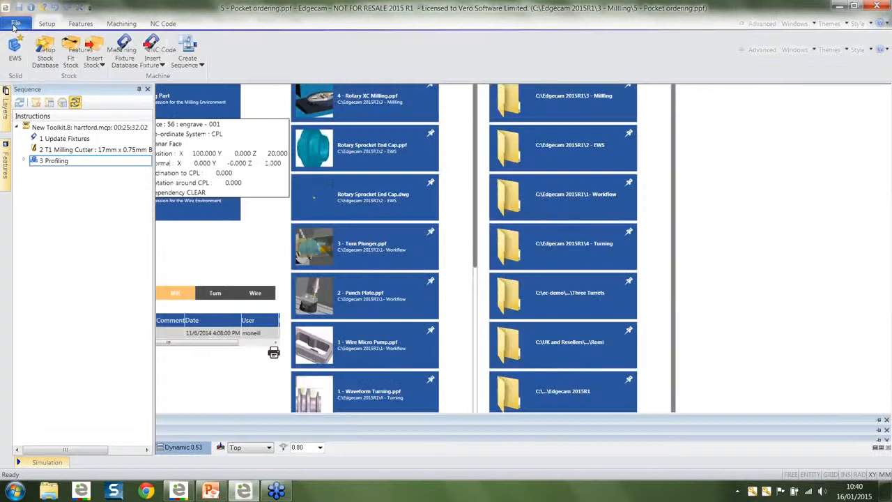
{"action": "left_click", "coordinate": [17, 61]}
{"action": "left_click", "coordinate": [340, 173]}
{"action": "left_click", "coordinate": [543, 339]}
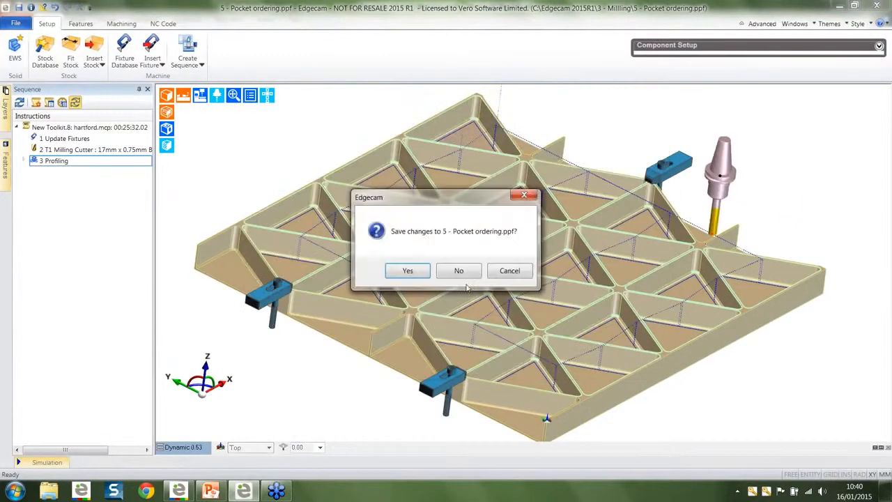
{"action": "left_click", "coordinate": [456, 269]}
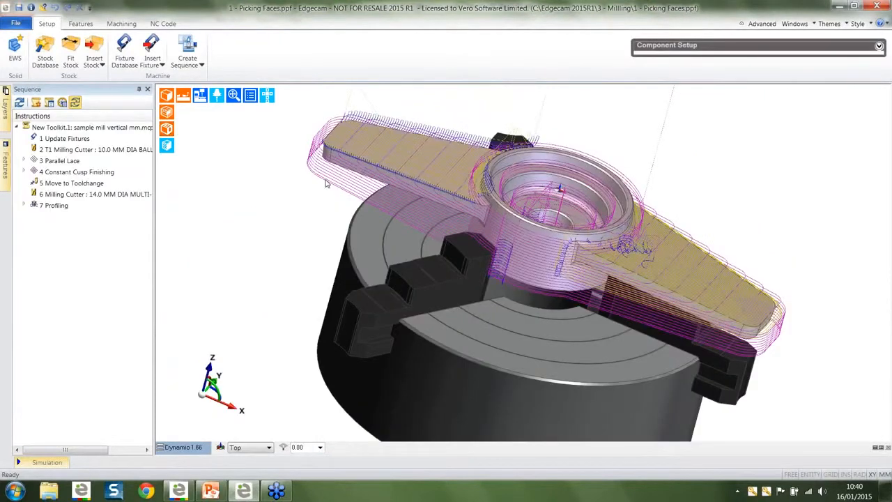
Hide the toolpath of Profiling instruction 7 around the hub.
{"action": "middle_click_drag", "start_coordinate": [242, 187], "coordinate": [208, 198]}
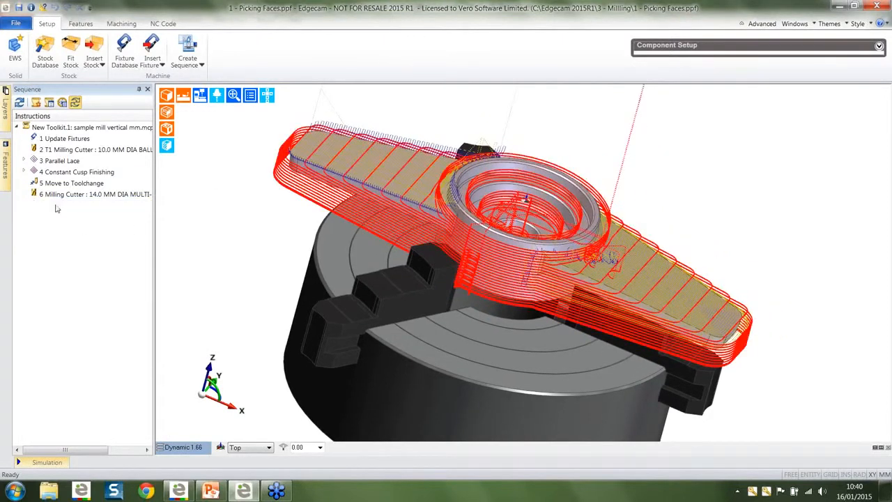
{"action": "right_click", "coordinate": [56, 206]}
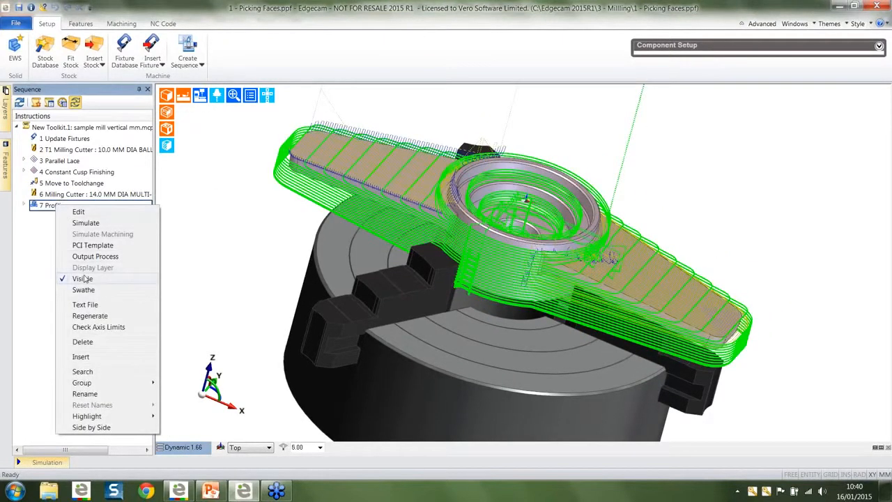
{"action": "left_click", "coordinate": [82, 278]}
{"action": "middle_click_drag", "start_coordinate": [369, 300], "coordinate": [442, 250]}
{"action": "scroll", "coordinate": [317, 301], "scroll_direction": "up", "scroll_amount": 3}
Examine the Boundary feature and the Face Feature on the two arms of the Hub Spar.
{"action": "mouse_move", "coordinate": [72, 163]}
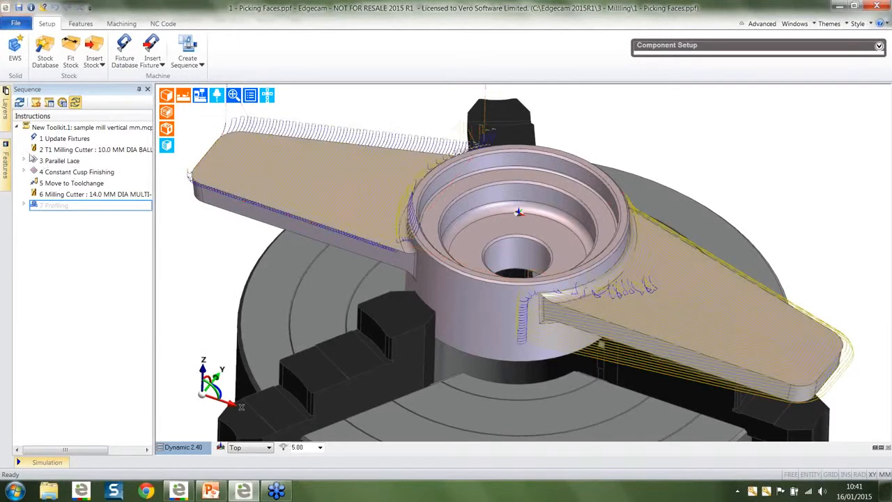
{"action": "mouse_move", "coordinate": [8, 158]}
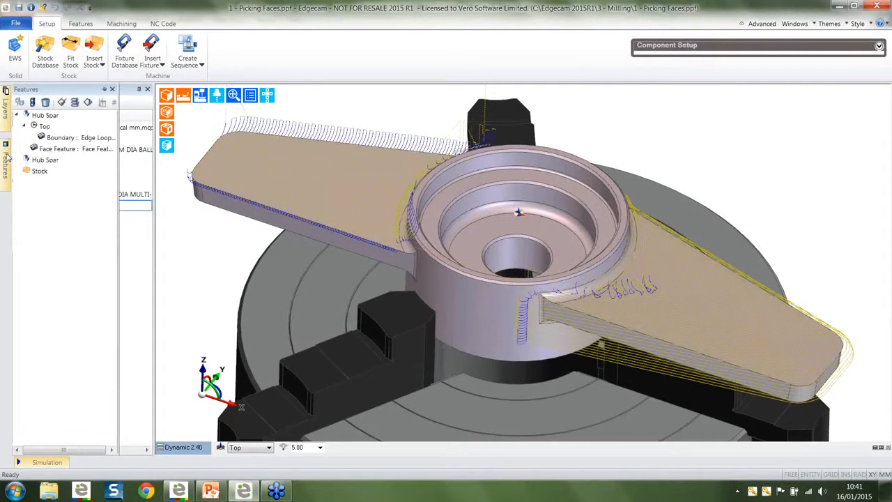
{"action": "left_click", "coordinate": [67, 138]}
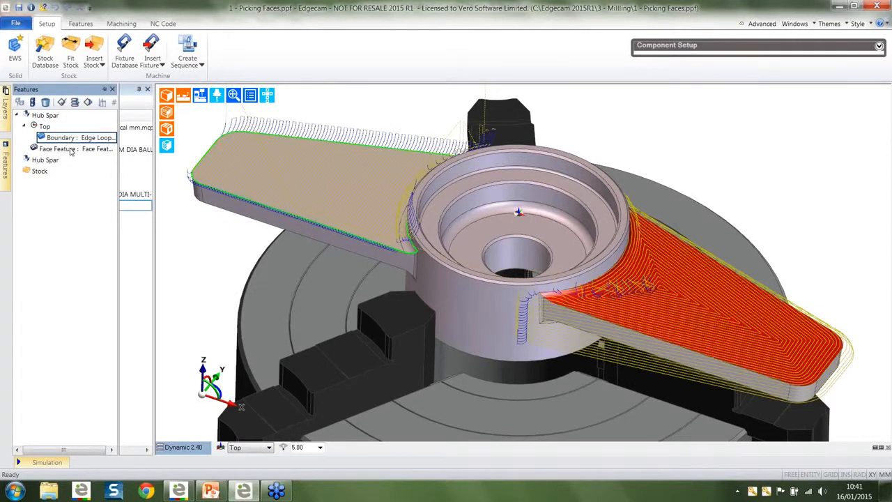
{"action": "left_click", "coordinate": [70, 151]}
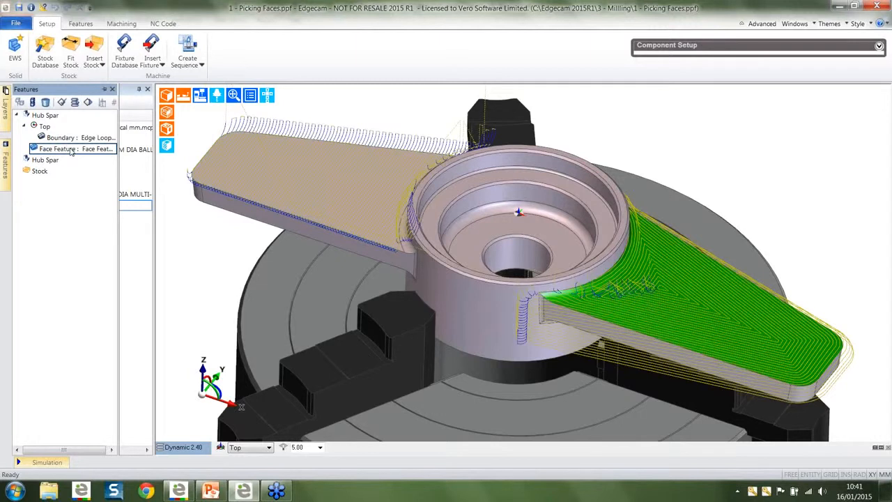
Delete the Face Feature and the Boundary edge-loop feature from the Hub Spar's feature list.
{"action": "right_click", "coordinate": [70, 152]}
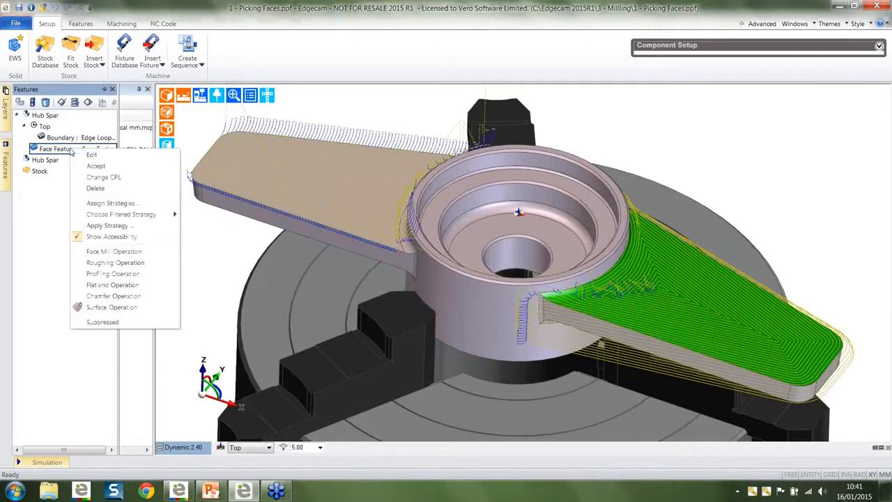
{"action": "left_click", "coordinate": [93, 188]}
{"action": "left_click", "coordinate": [86, 138]}
{"action": "right_click", "coordinate": [86, 140]}
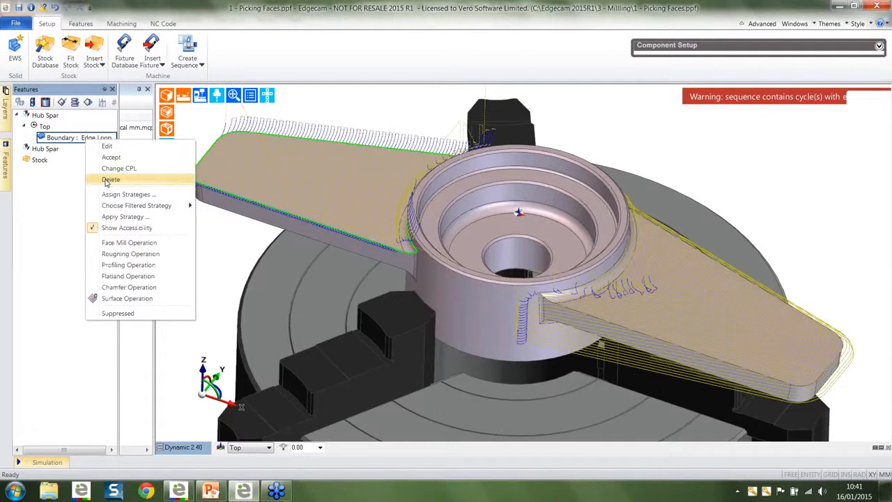
{"action": "left_click", "coordinate": [110, 180]}
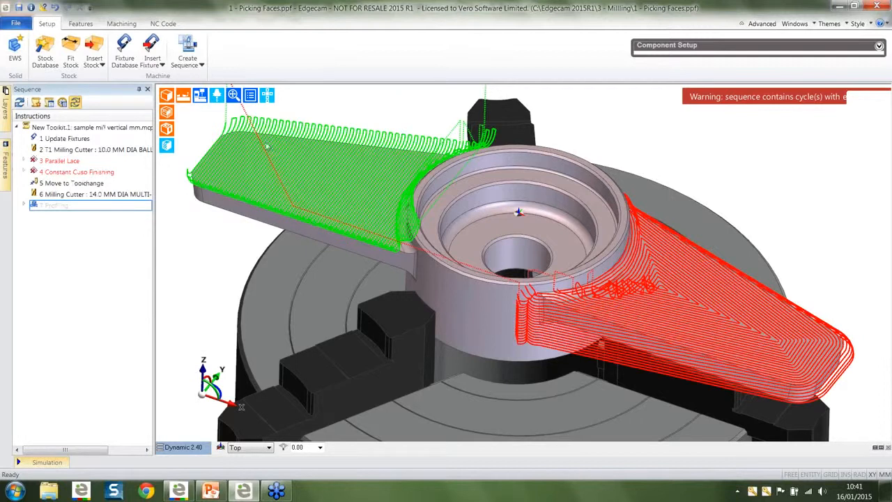
Edit the Parallel Lace cycle to use Pick Solid Faces and machine the planar top face of the arm it covers.
{"action": "left_click", "coordinate": [70, 161]}
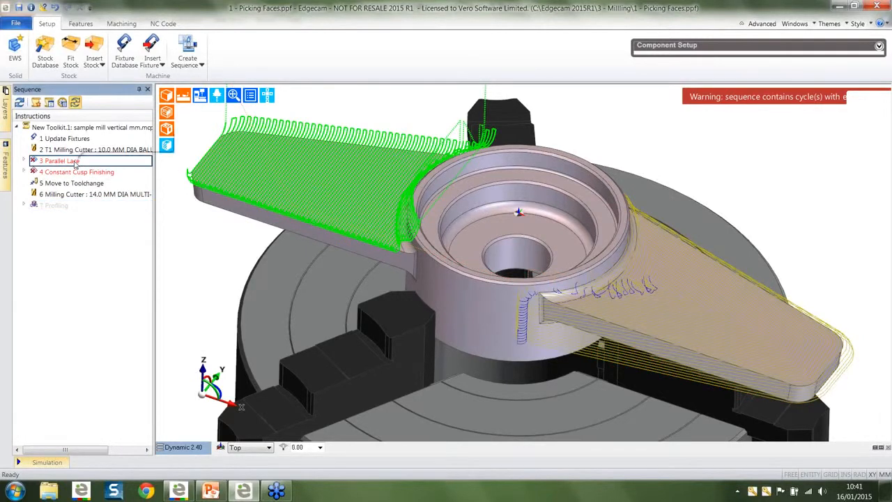
{"action": "double_click", "coordinate": [75, 163]}
{"action": "left_click", "coordinate": [258, 162]}
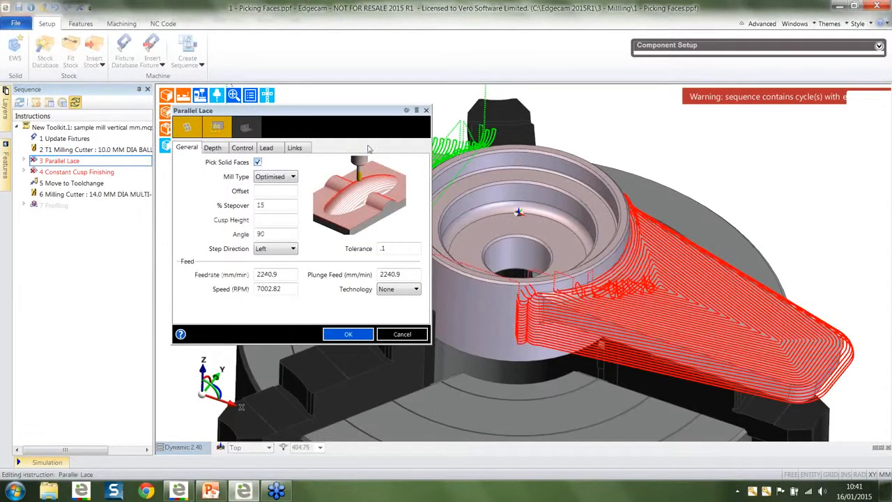
{"action": "left_click", "coordinate": [341, 335]}
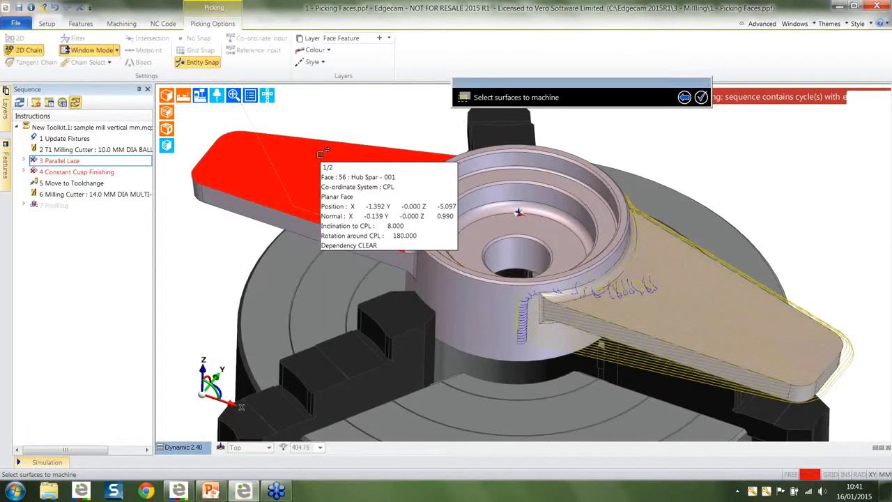
{"action": "mouse_move", "coordinate": [319, 165]}
{"action": "middle_mouse_down"}
{"action": "mouse_move", "coordinate": [350, 186]}
{"action": "mouse_move", "coordinate": [327, 167]}
{"action": "middle_mouse_up"}
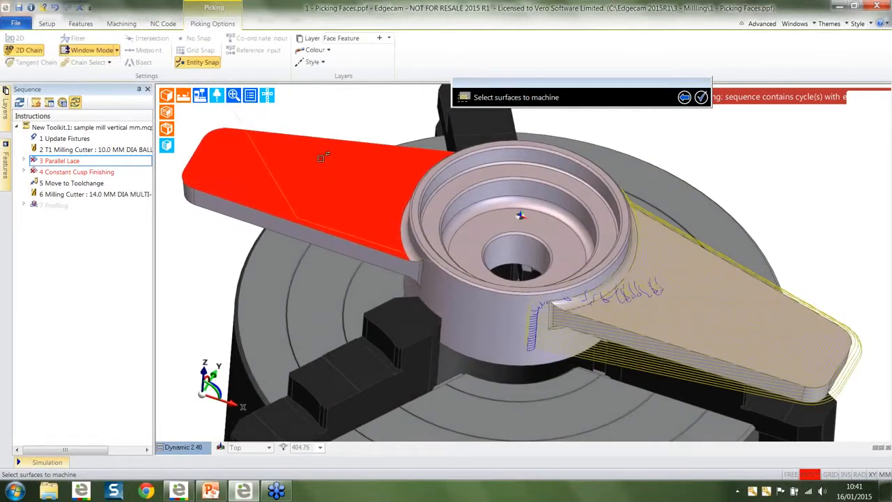
{"action": "left_click", "coordinate": [320, 158]}
{"action": "middle_click", "coordinate": [350, 105]}
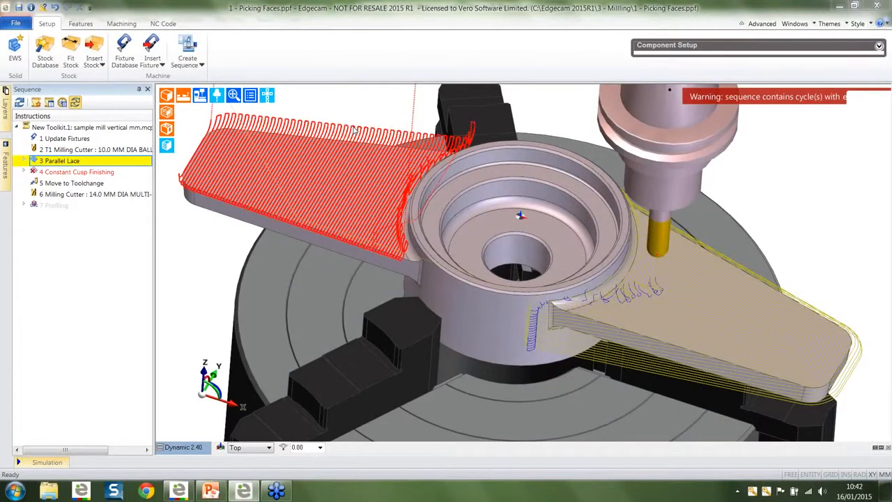
Inspect the Parallel Lace and Constant Cusp Finishing toolpaths around the hub, and review the advanced feature commands such as Face Feature.
{"action": "mouse_move", "coordinate": [354, 131]}
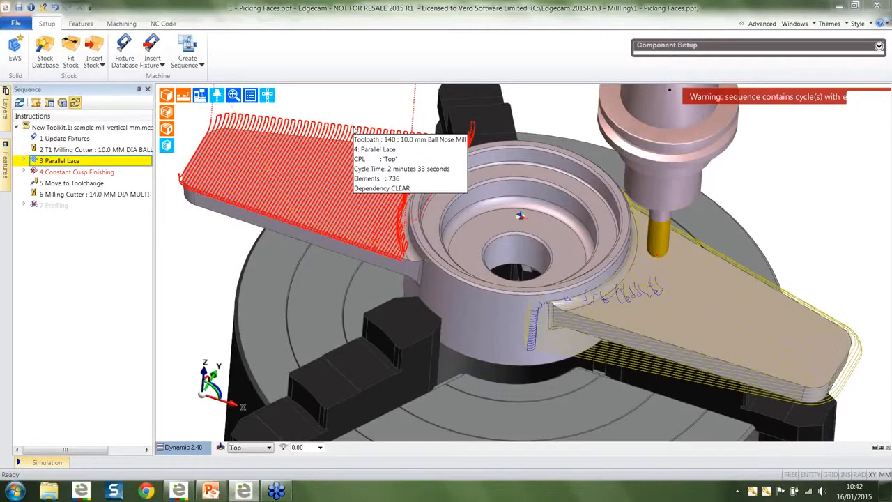
{"action": "middle_click_drag", "start_coordinate": [352, 150], "coordinate": [427, 213]}
{"action": "scroll", "coordinate": [428, 209], "scroll_direction": "up", "scroll_amount": 5}
{"action": "mouse_move", "coordinate": [478, 85]}
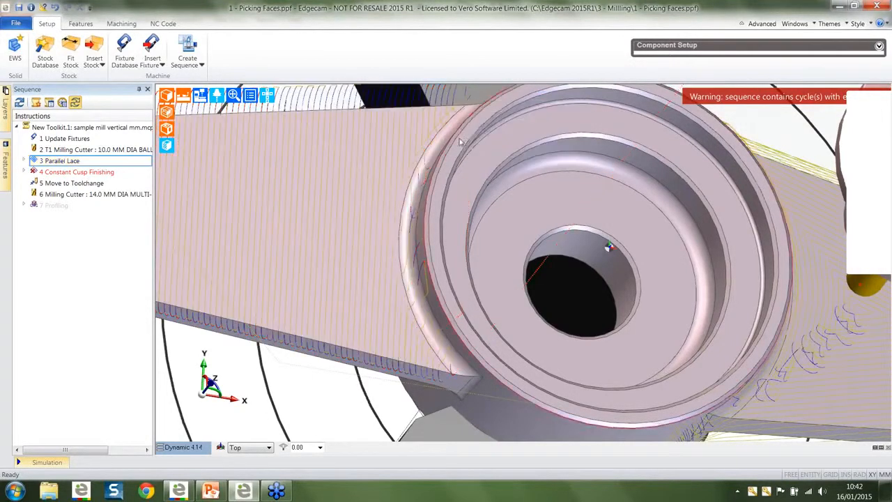
{"action": "middle_click_drag", "start_coordinate": [448, 175], "coordinate": [412, 307]}
{"action": "mouse_move", "coordinate": [408, 305]}
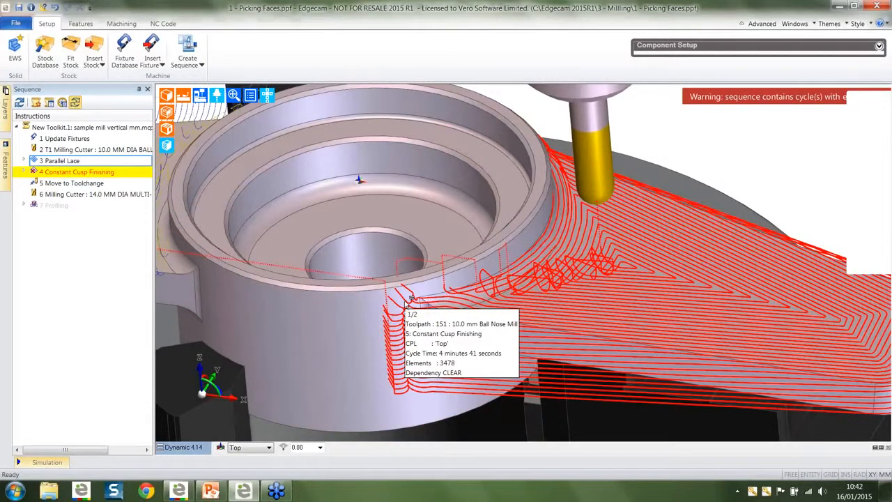
{"action": "left_click", "coordinate": [82, 23]}
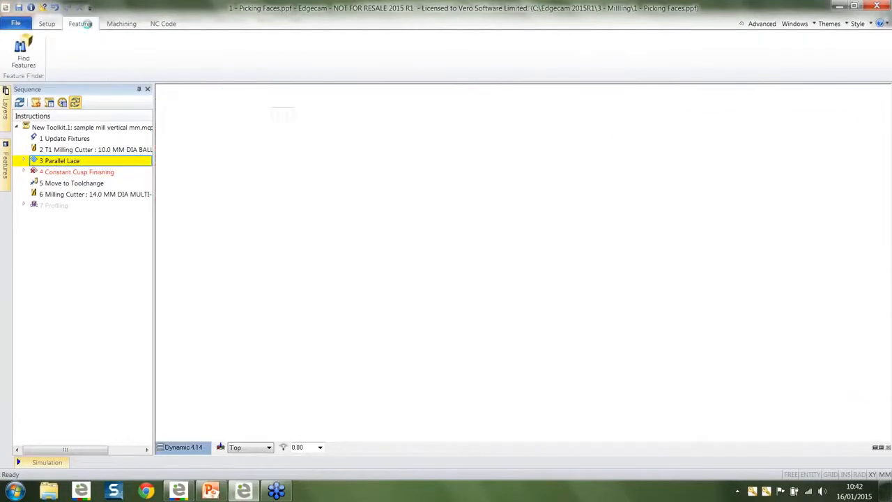
{"action": "left_click", "coordinate": [770, 26]}
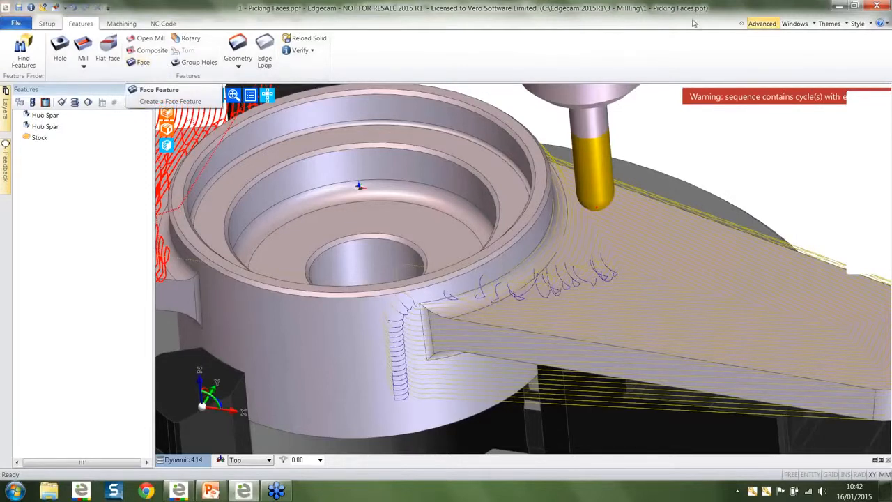
{"action": "left_click", "coordinate": [762, 24]}
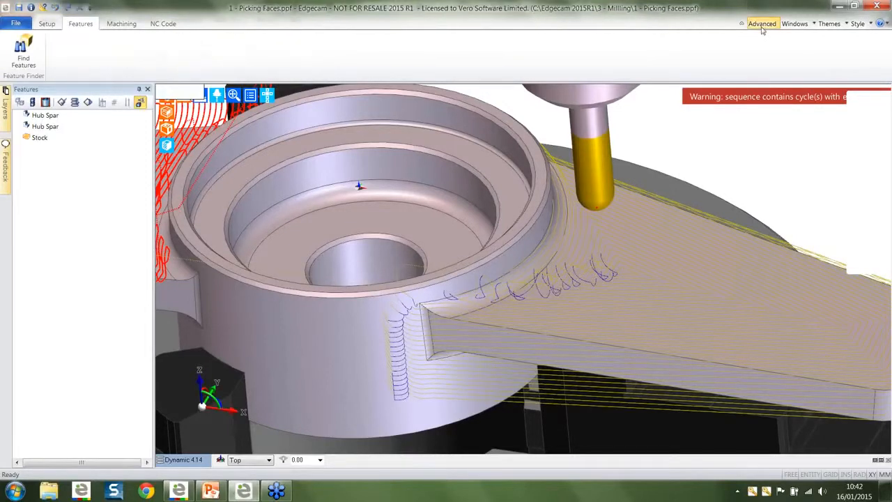
Edit Constant Cusp Finishing to use Pick Solid Faces, selecting the other arm's planar top face without a containment boundary.
{"action": "left_click", "coordinate": [118, 27]}
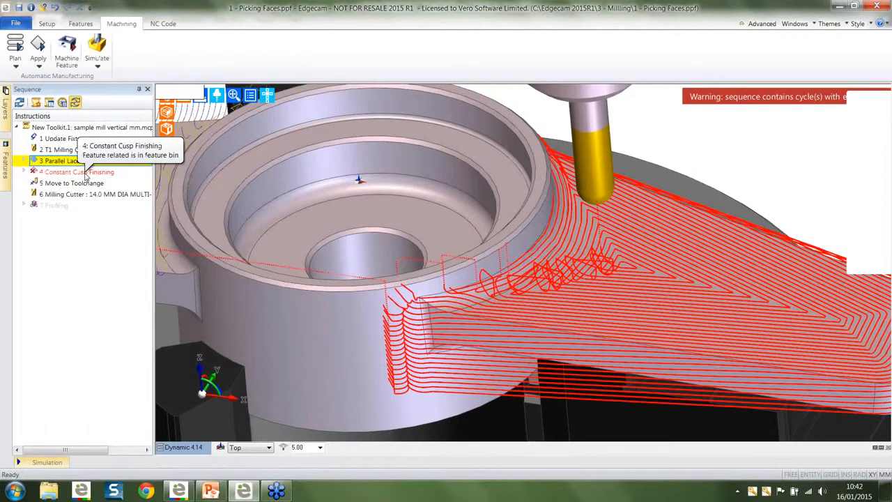
{"action": "double_click", "coordinate": [84, 173]}
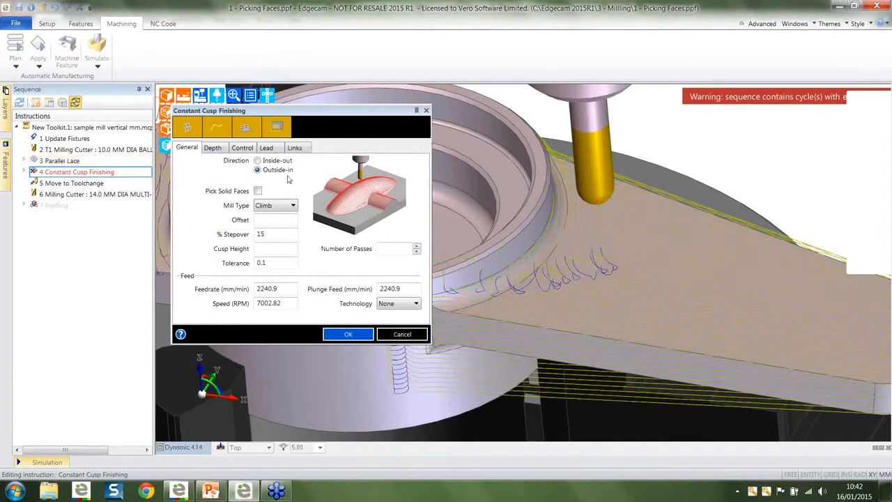
{"action": "left_click", "coordinate": [258, 191]}
{"action": "left_click", "coordinate": [342, 335]}
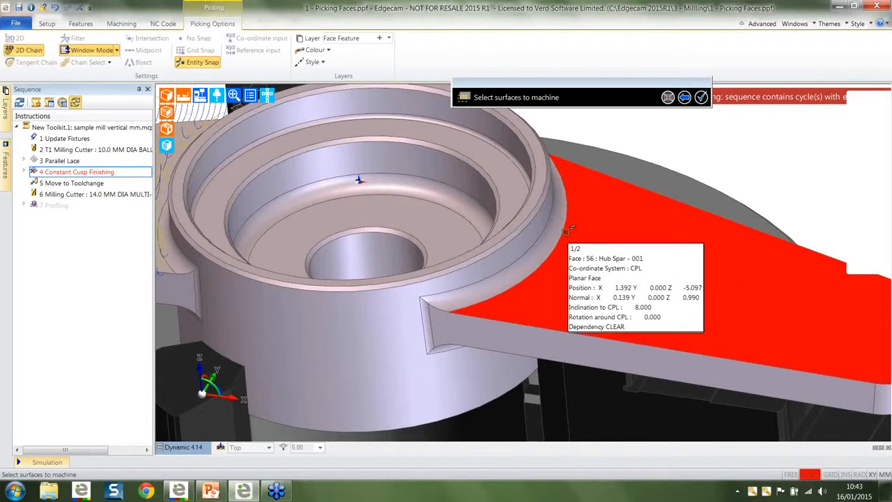
{"action": "left_click", "coordinate": [619, 265]}
{"action": "right_click", "coordinate": [734, 142]}
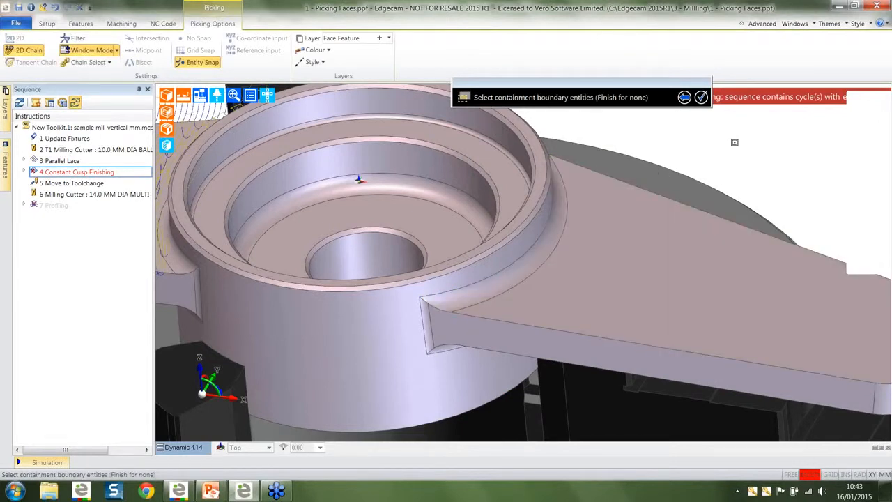
{"action": "right_click", "coordinate": [734, 143]}
{"action": "right_click", "coordinate": [734, 142]}
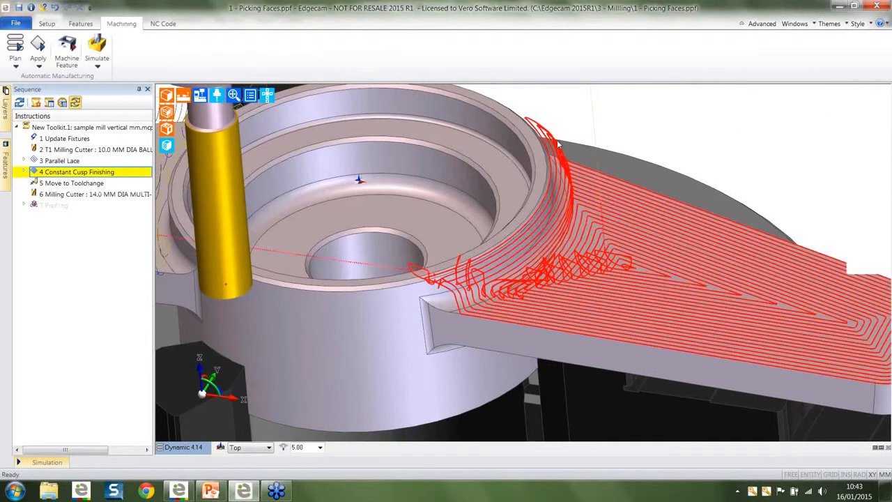
{"action": "mouse_move", "coordinate": [558, 144]}
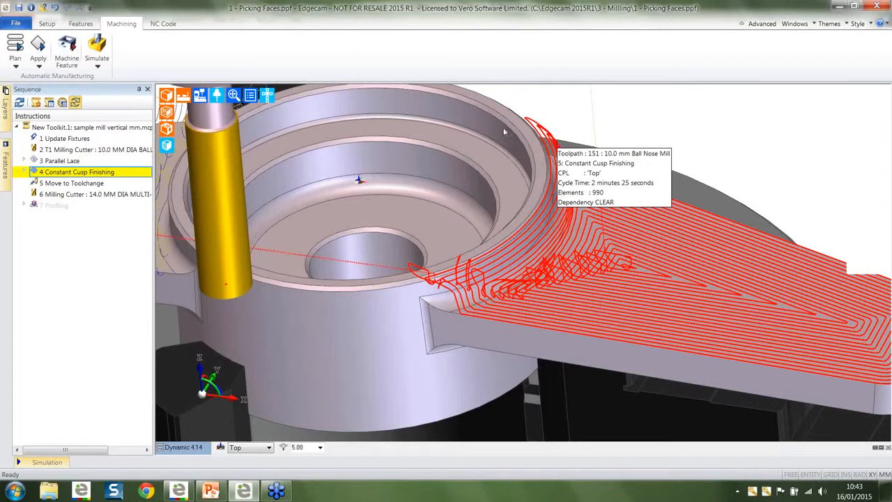
Hide the toolpaths of the Constant Cusp Finishing and Parallel Lace instructions.
{"action": "left_click", "coordinate": [63, 161]}
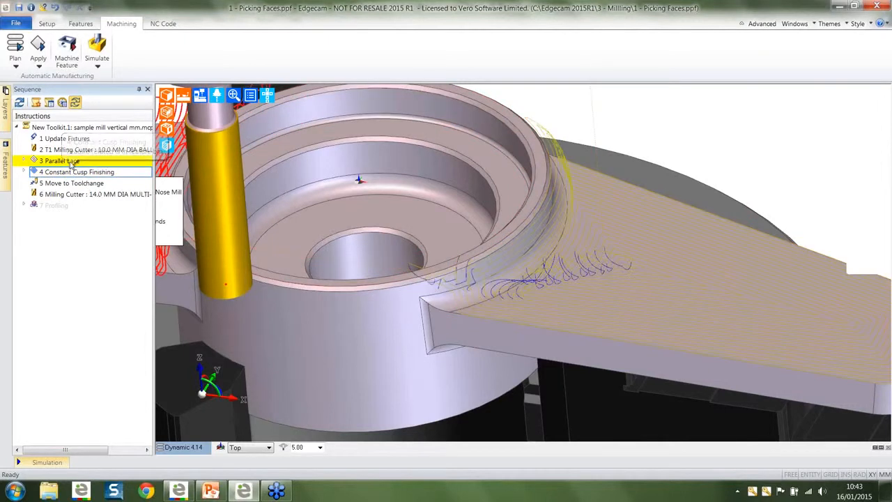
{"action": "right_click", "coordinate": [73, 174]}
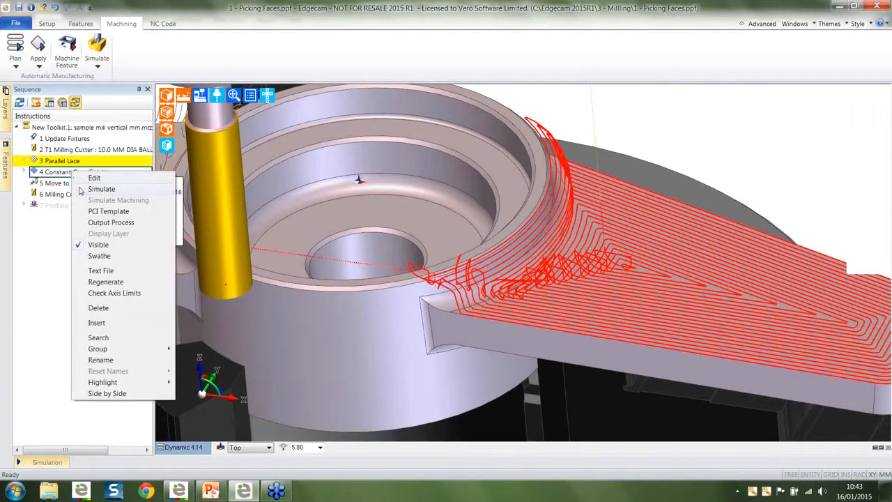
{"action": "left_click", "coordinate": [83, 244]}
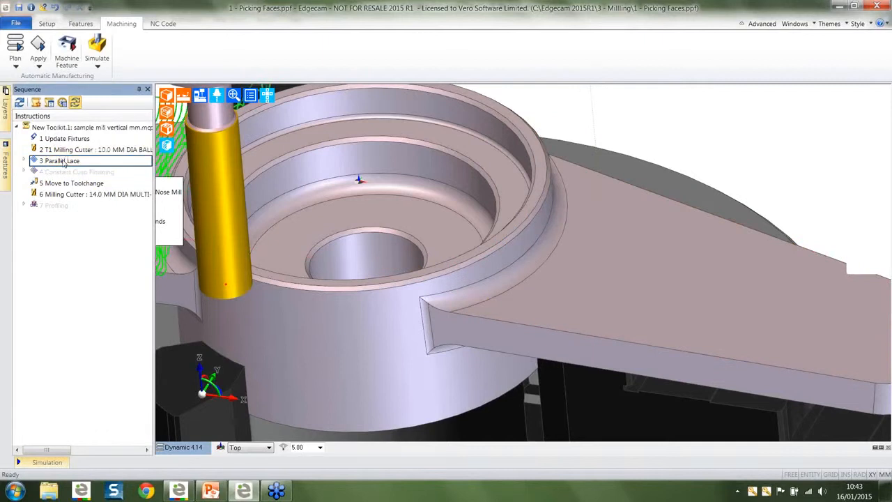
{"action": "right_click", "coordinate": [63, 161]}
{"action": "left_click", "coordinate": [72, 234]}
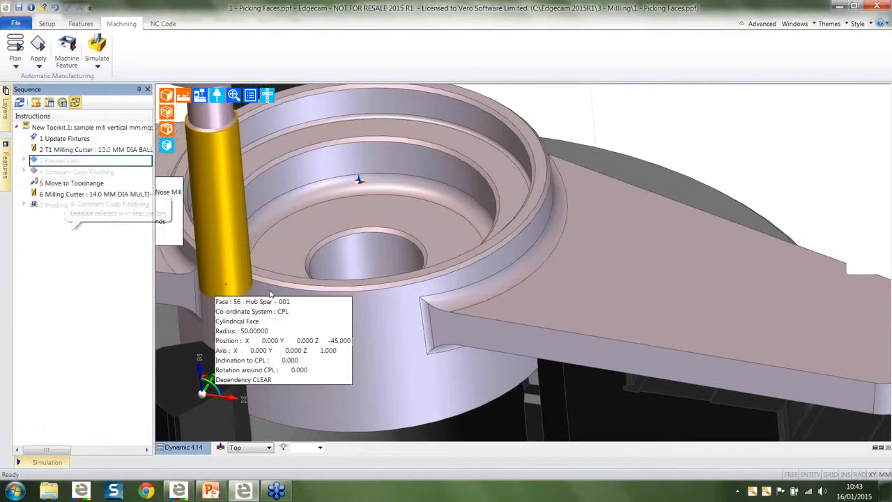
Make the toolpath of Profiling instruction 7 visible around the whole part.
{"action": "middle_click_drag", "start_coordinate": [294, 288], "coordinate": [498, 279]}
{"action": "scroll", "coordinate": [499, 281], "scroll_direction": "down", "scroll_amount": 1}
{"action": "right_click", "coordinate": [58, 209]}
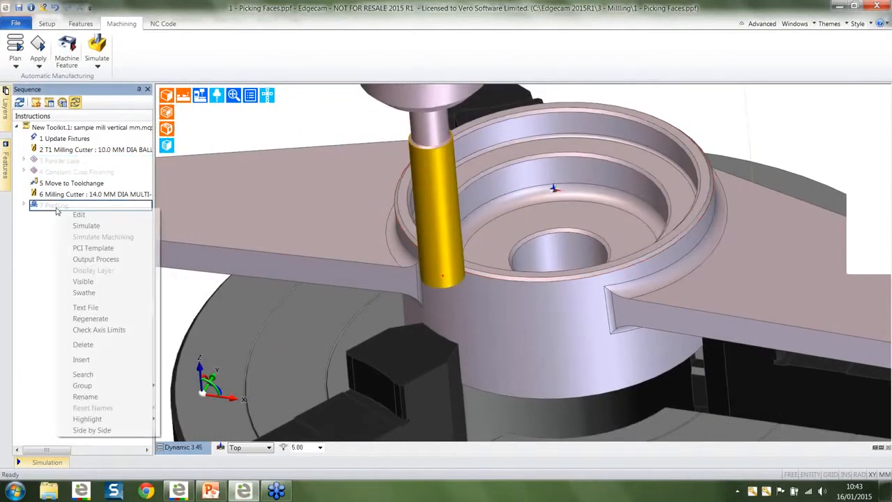
{"action": "left_click", "coordinate": [77, 284]}
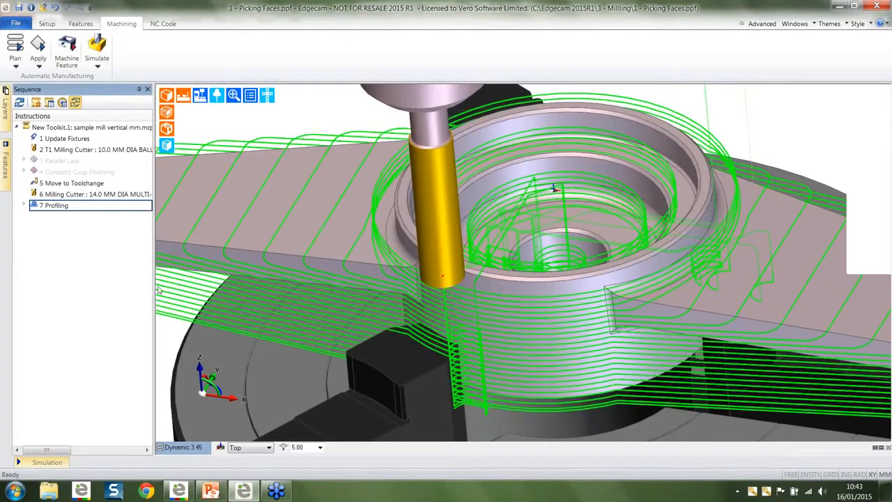
{"action": "scroll", "coordinate": [386, 278], "scroll_direction": "down", "scroll_amount": 3}
{"action": "middle_click_drag", "start_coordinate": [394, 314], "coordinate": [414, 331]}
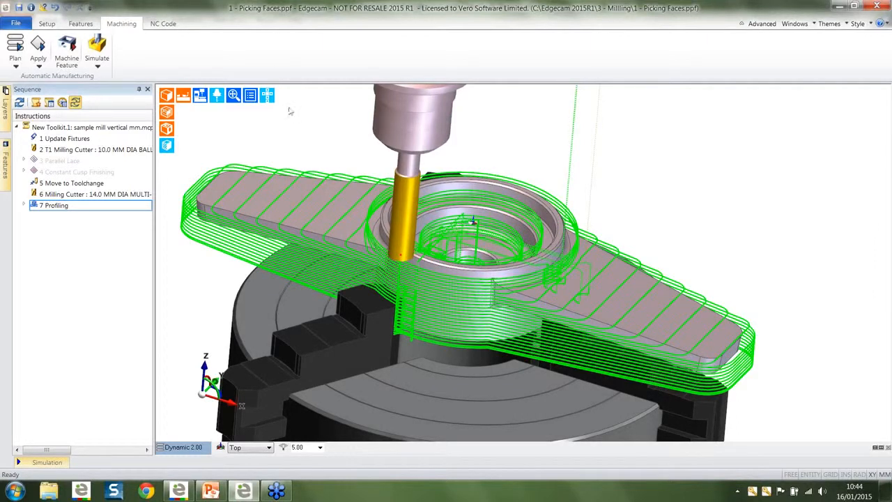
Edit the Profiling cycle to use Pick Solid Faces, selecting the hub's outer cylindrical face without a containment boundary.
{"action": "double_click", "coordinate": [49, 206]}
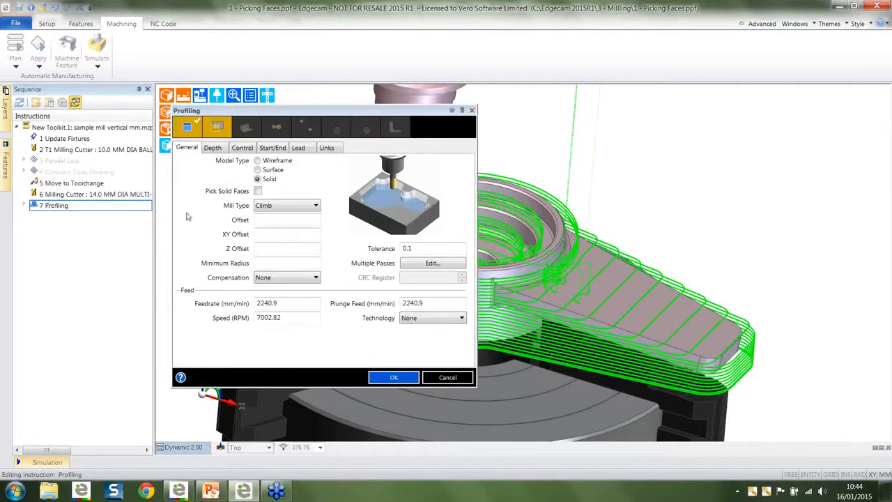
{"action": "left_click", "coordinate": [258, 192]}
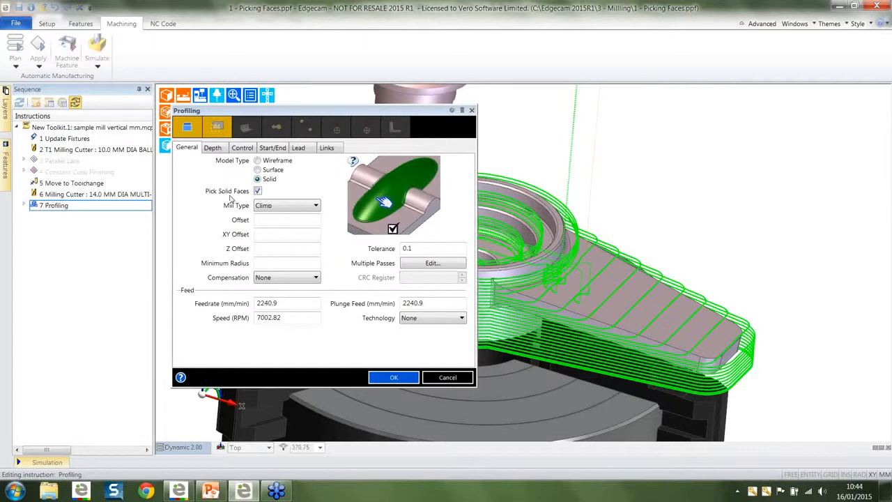
{"action": "left_click", "coordinate": [382, 378]}
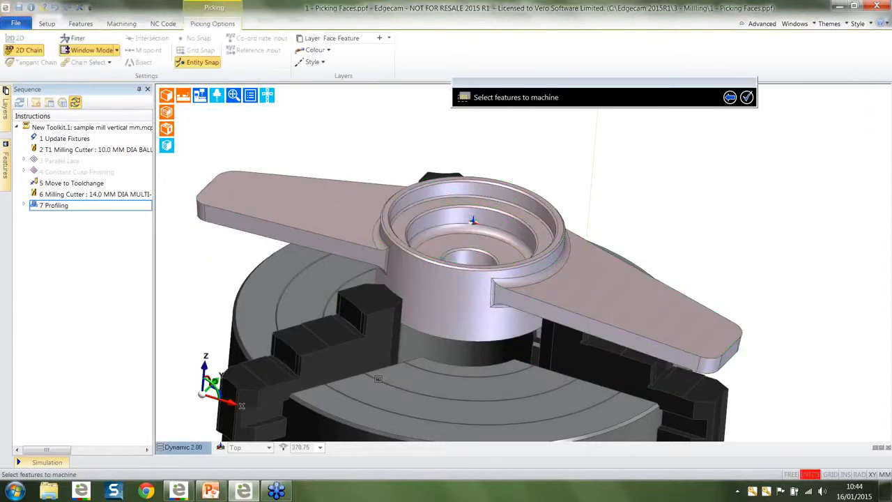
{"action": "left_click", "coordinate": [449, 295]}
{"action": "right_click", "coordinate": [665, 173]}
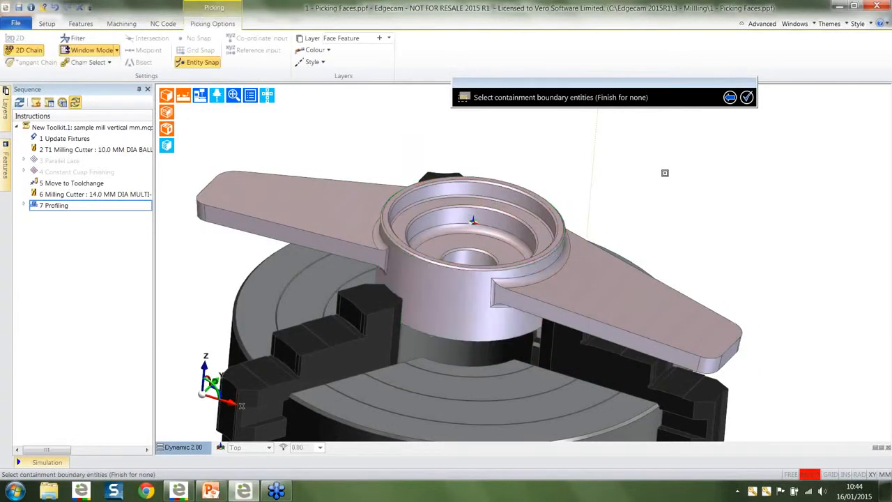
{"action": "right_click", "coordinate": [664, 172]}
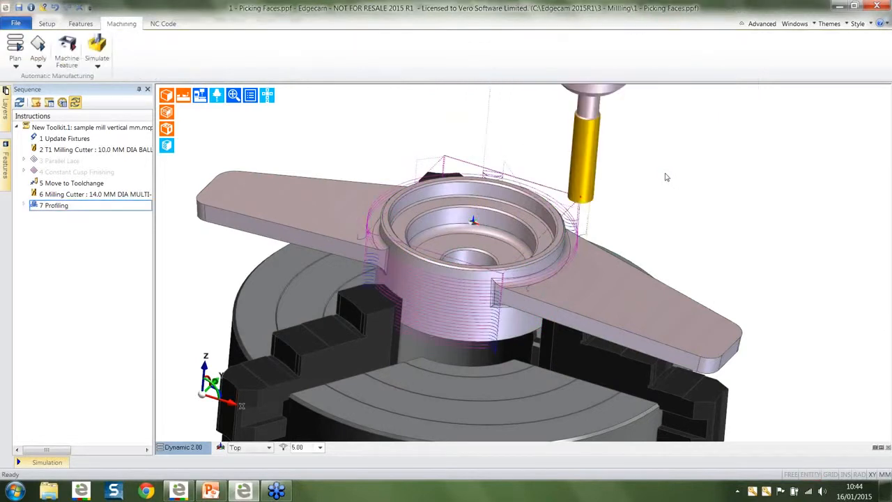
Examine the Profiling toolpath near the chuck jaw and check the cycle's Use Check Fixtures option.
{"action": "mouse_move", "coordinate": [581, 221]}
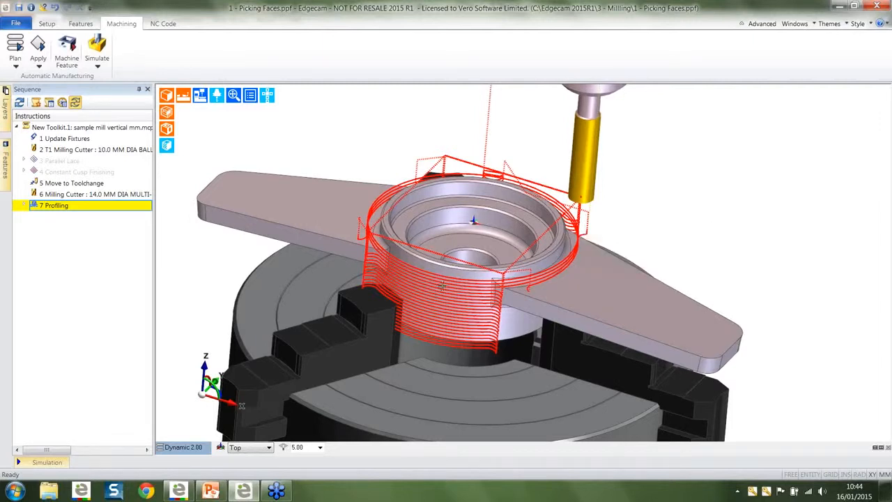
{"action": "scroll", "coordinate": [524, 264], "scroll_direction": "up", "scroll_amount": 5}
{"action": "scroll", "coordinate": [524, 263], "scroll_direction": "up", "scroll_amount": 1}
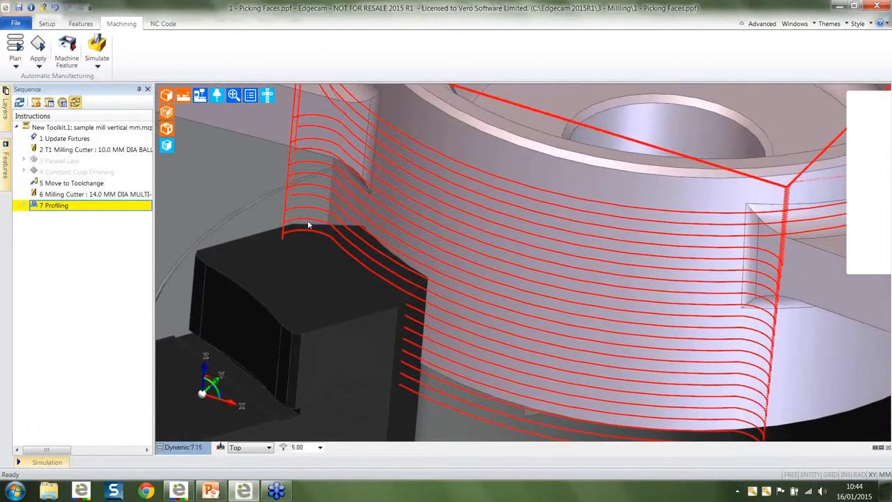
{"action": "mouse_move", "coordinate": [315, 206]}
{"action": "scroll", "coordinate": [315, 207], "scroll_direction": "down", "scroll_amount": 2}
{"action": "double_click", "coordinate": [100, 207]}
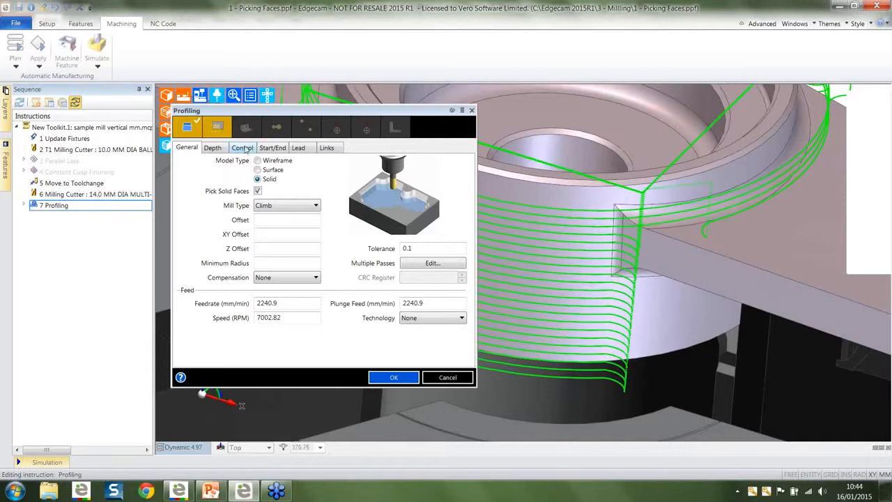
{"action": "left_click", "coordinate": [244, 150]}
{"action": "left_click", "coordinate": [258, 206]}
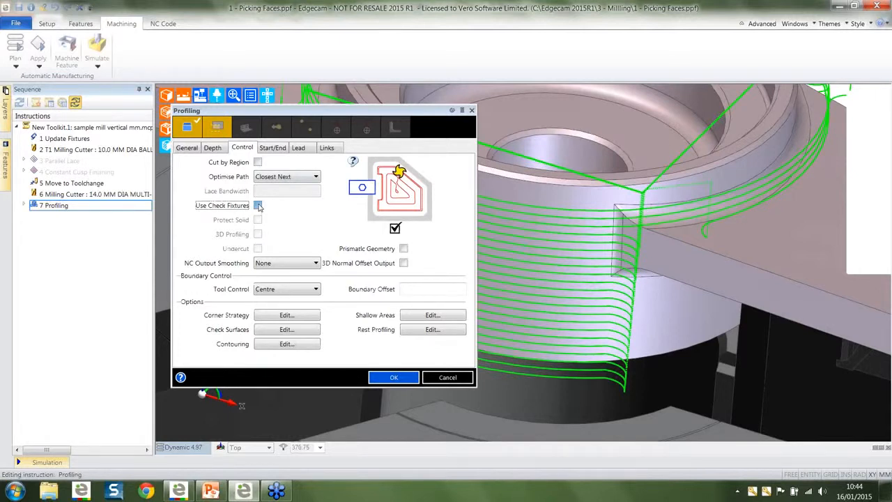
{"action": "left_click", "coordinate": [258, 205]}
{"action": "left_click", "coordinate": [393, 377]}
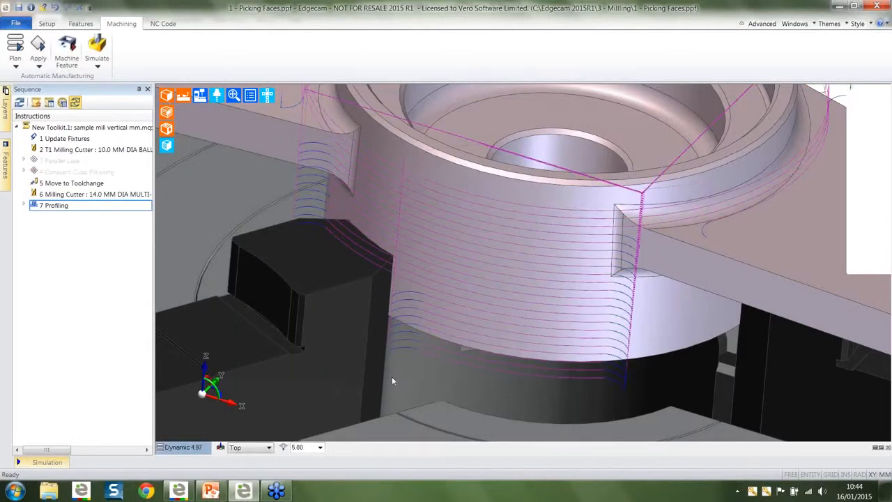
{"action": "left_click", "coordinate": [409, 345]}
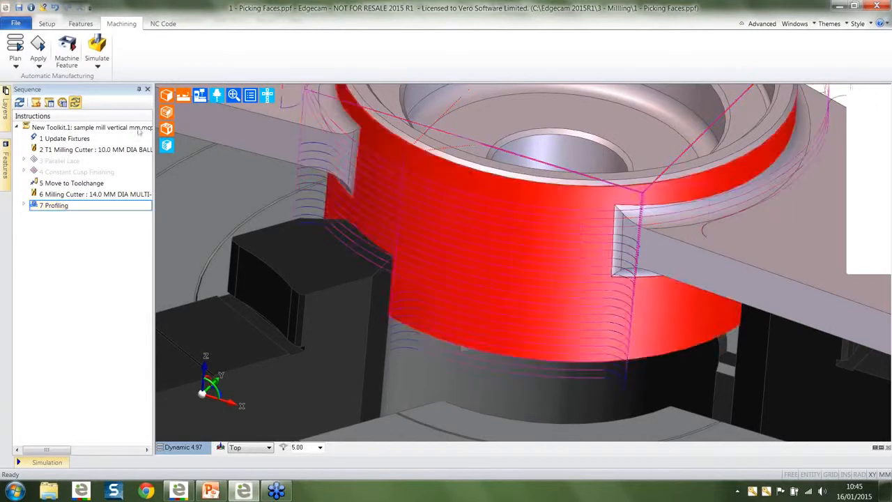
Open the part file 3 - 3D Boundaries Project Circular Pattern.ppf from the 3 - Milling folder.
{"action": "left_click", "coordinate": [14, 24]}
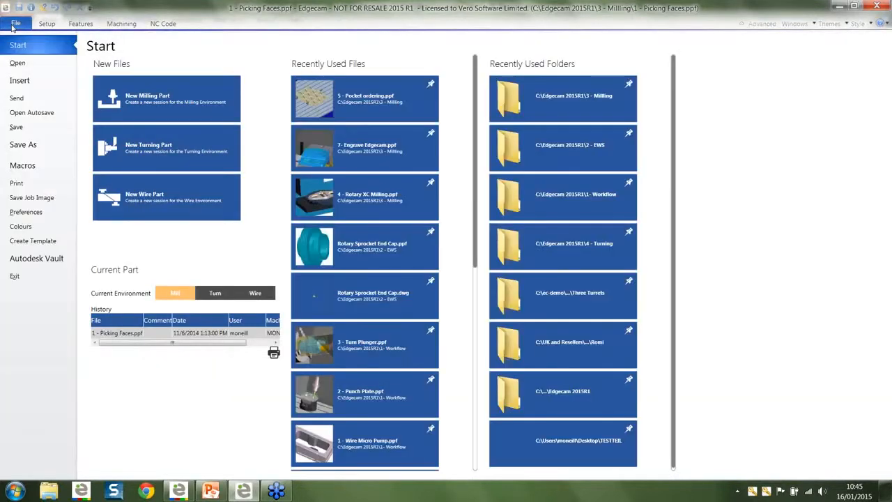
{"action": "left_click", "coordinate": [15, 64]}
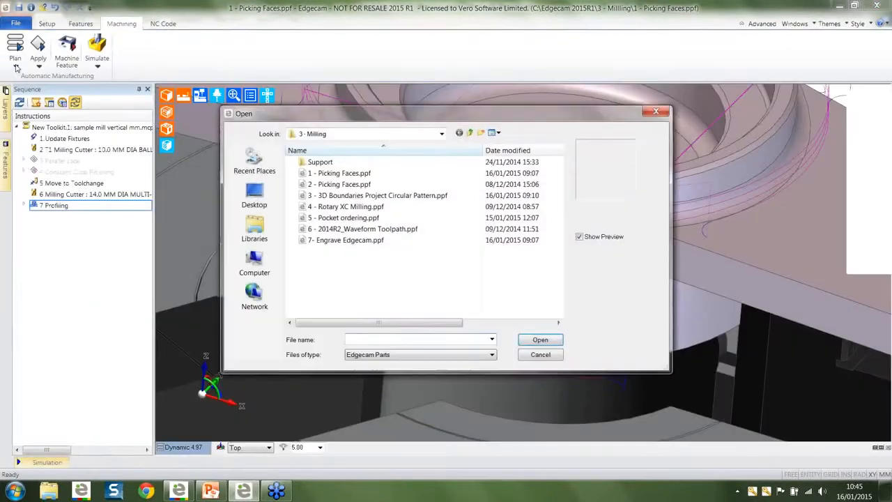
{"action": "left_click", "coordinate": [329, 184]}
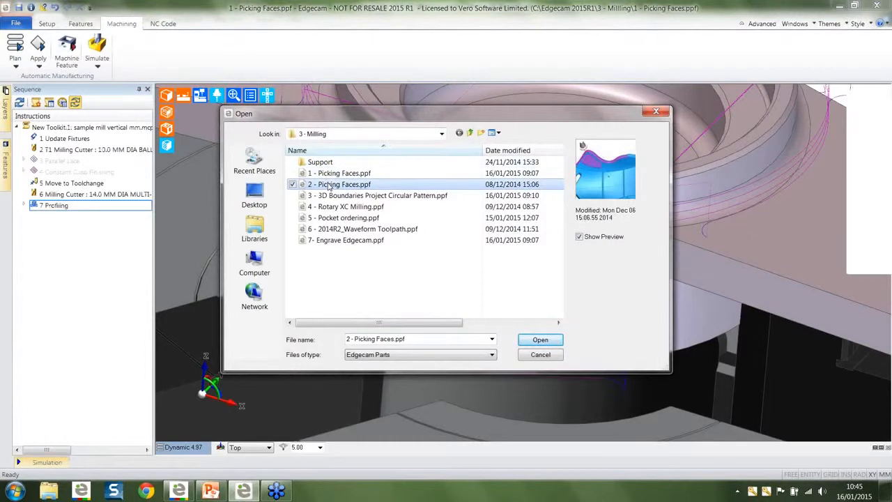
{"action": "left_click", "coordinate": [327, 195]}
{"action": "left_click", "coordinate": [536, 341]}
{"action": "left_click", "coordinate": [465, 272]}
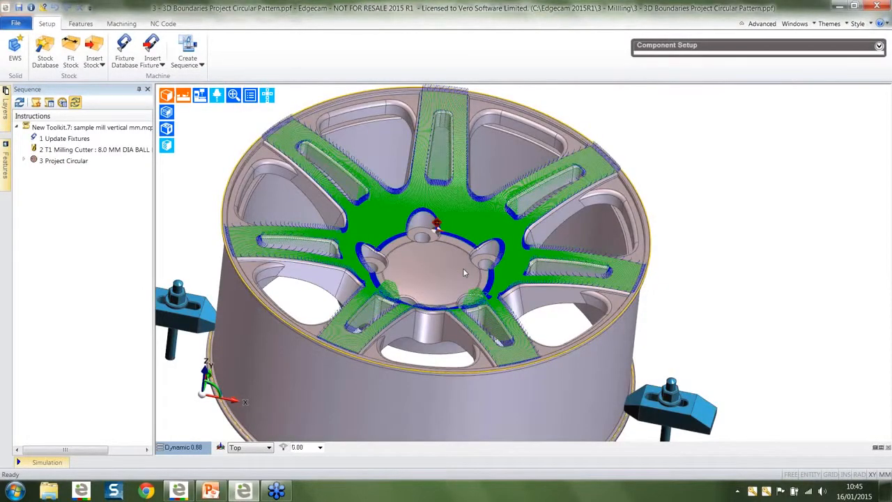
Examine the Project Circular toolpath across the front spokes of the alloy wheel in the machining environment.
{"action": "left_click", "coordinate": [121, 24]}
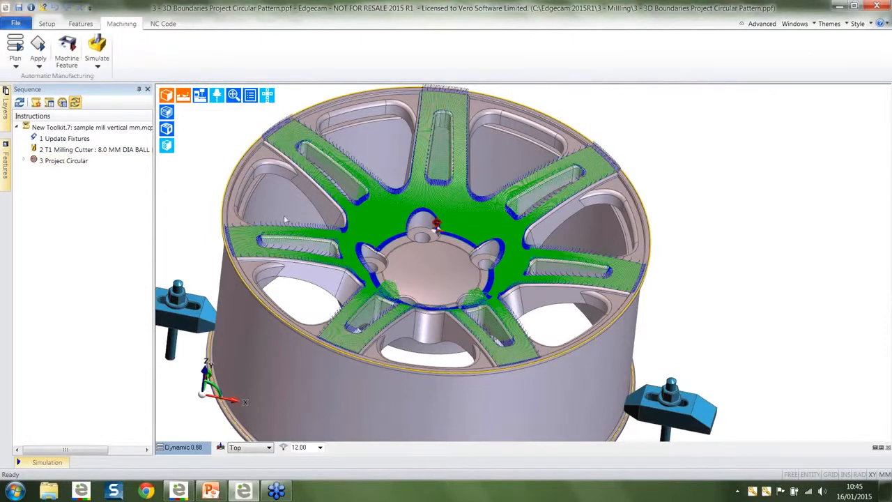
{"action": "left_click", "coordinate": [317, 228]}
{"action": "middle_click_drag", "start_coordinate": [317, 229], "coordinate": [406, 220]}
{"action": "scroll", "coordinate": [363, 217], "scroll_direction": "down", "scroll_amount": 1}
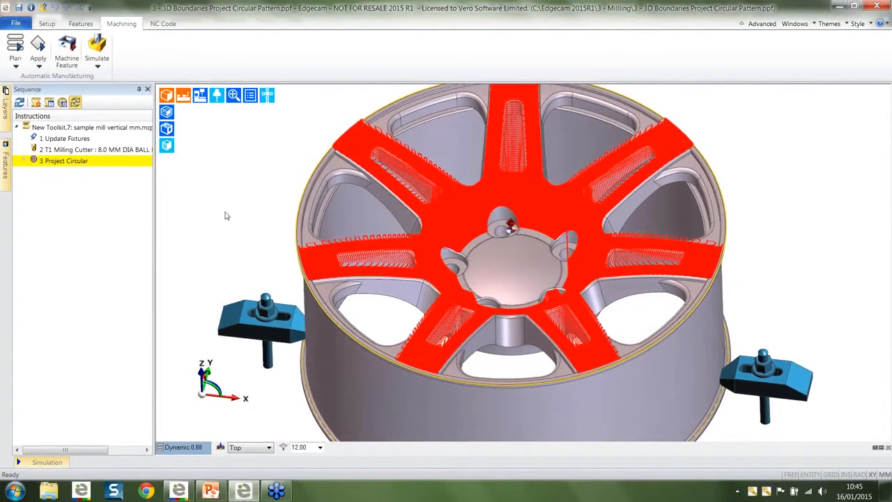
{"action": "scroll", "coordinate": [235, 195], "scroll_direction": "up", "scroll_amount": 2}
{"action": "scroll", "coordinate": [211, 202], "scroll_direction": "up", "scroll_amount": 1}
{"action": "scroll", "coordinate": [211, 202], "scroll_direction": "down", "scroll_amount": 1}
{"action": "scroll", "coordinate": [199, 193], "scroll_direction": "down", "scroll_amount": 1}
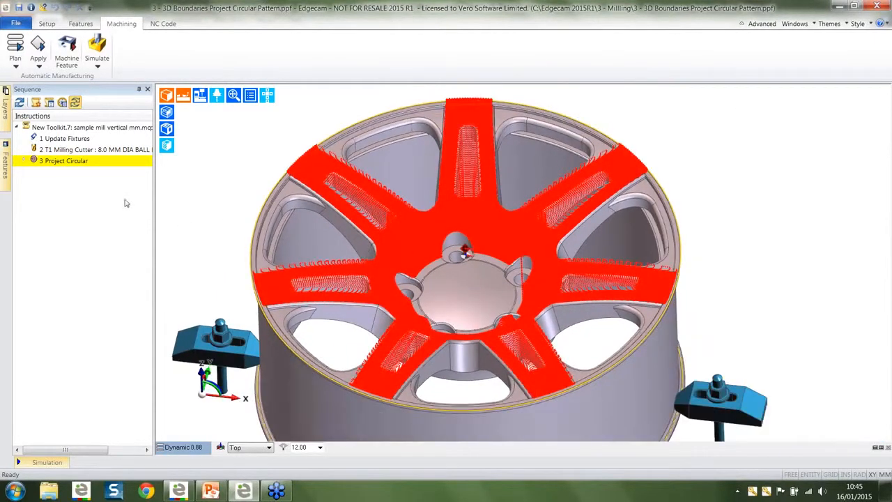
{"action": "left_click", "coordinate": [80, 190]}
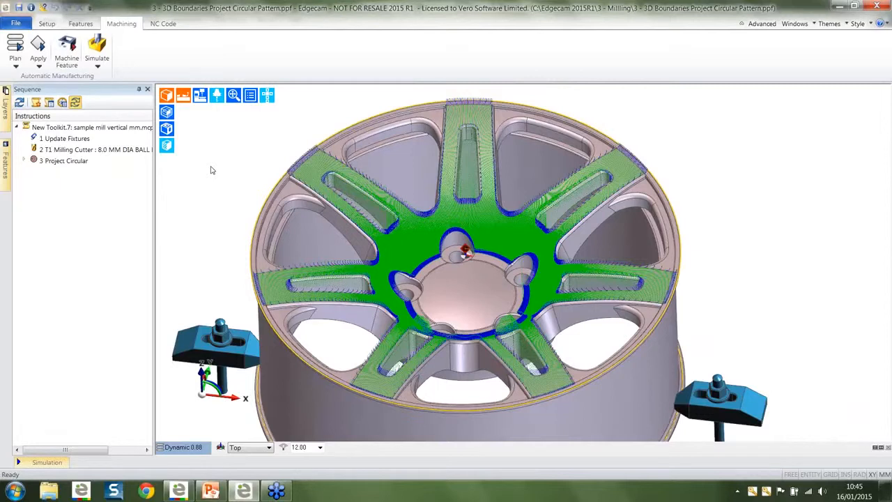
Edit the Project Circular instruction, clear its stored geometry picks and accept the Radial strategy with 20% stepover.
{"action": "left_click", "coordinate": [58, 163]}
{"action": "left_click", "coordinate": [58, 164]}
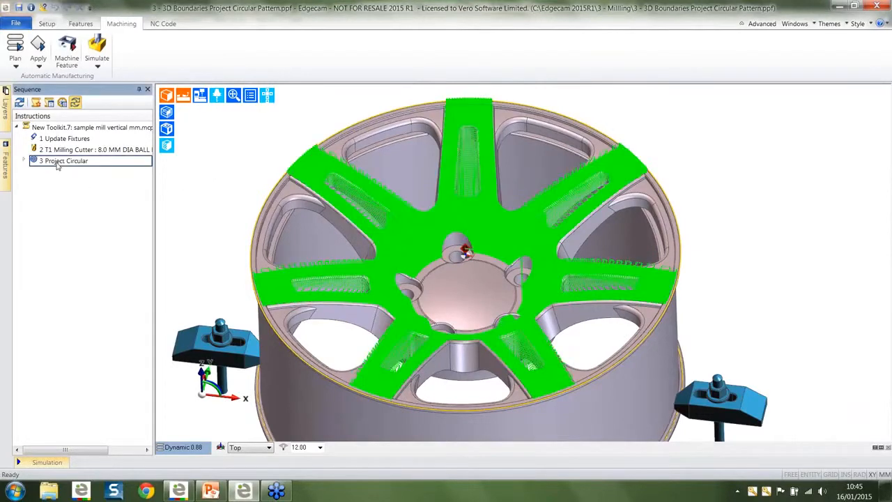
{"action": "double_click", "coordinate": [58, 162]}
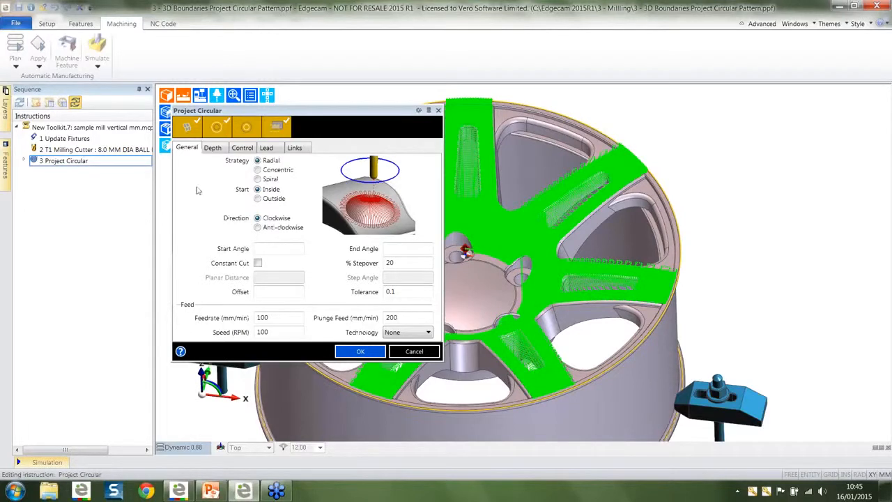
{"action": "left_click", "coordinate": [418, 111]}
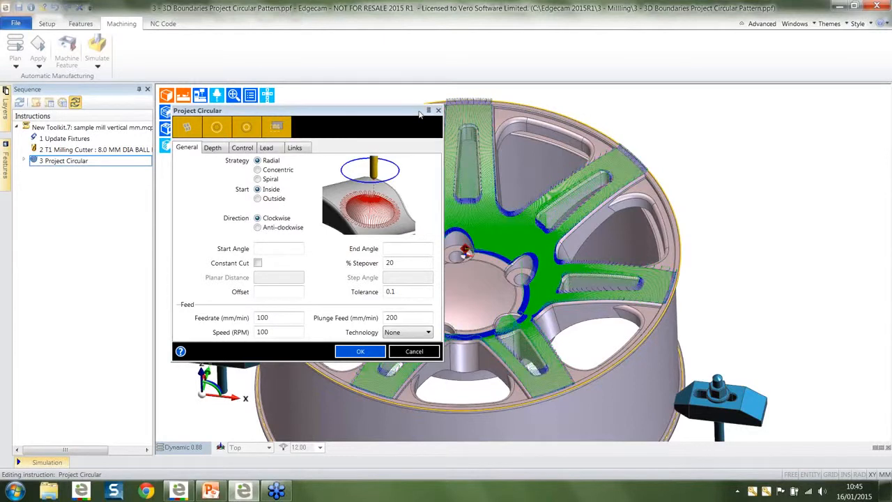
{"action": "left_click", "coordinate": [346, 352]}
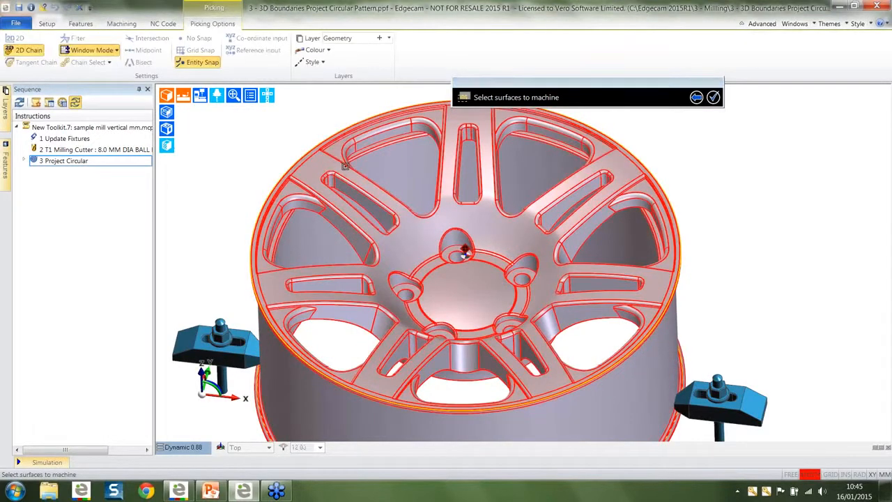
For Project Circular, select the wheel solid to machine, the rim's outer circle as outer arc and the front spoke face as containment boundary.
{"action": "left_click", "coordinate": [344, 165]}
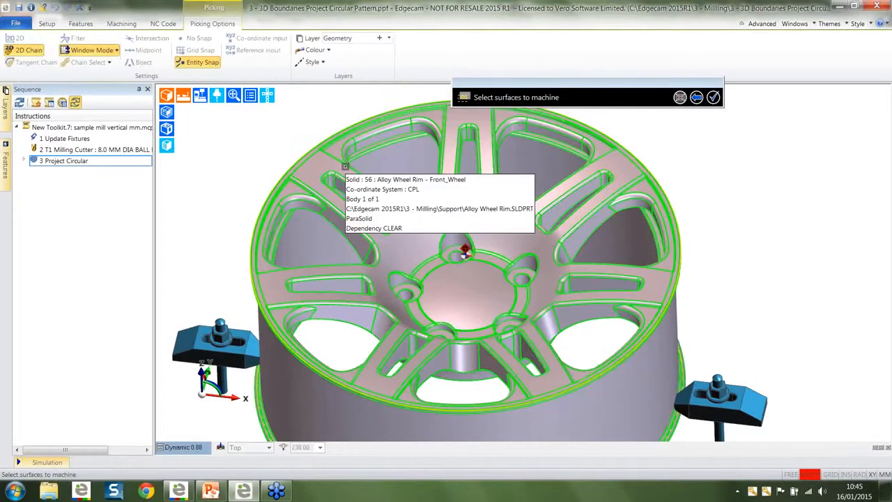
{"action": "right_click", "coordinate": [253, 122]}
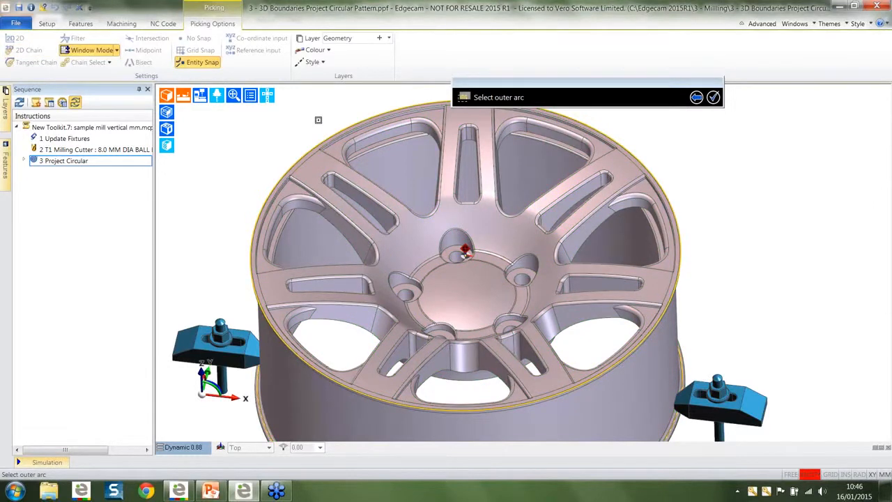
{"action": "left_click", "coordinate": [331, 139]}
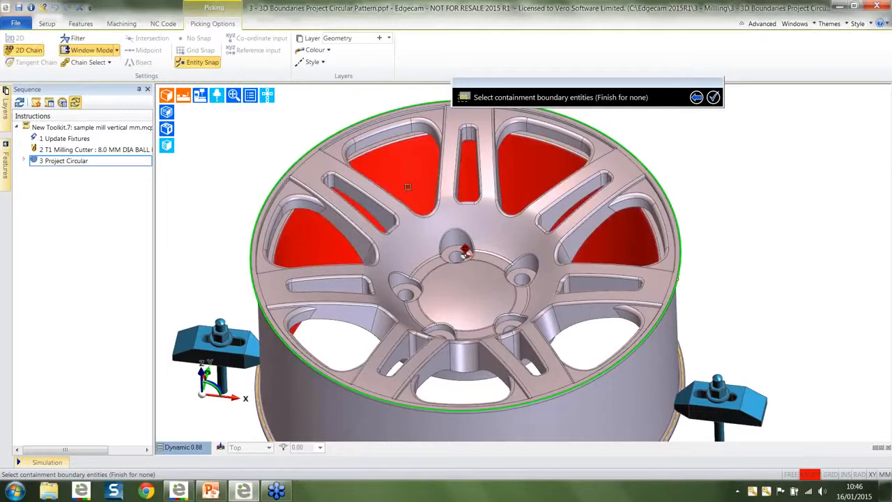
{"action": "left_click", "coordinate": [409, 238]}
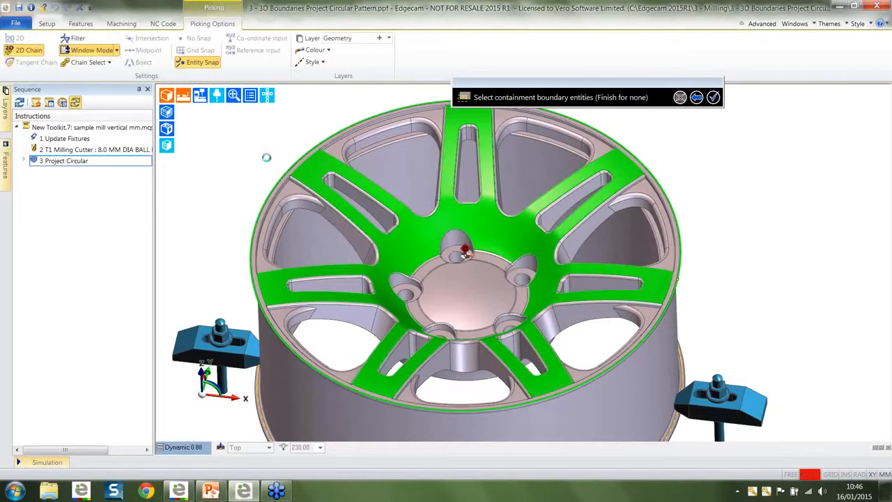